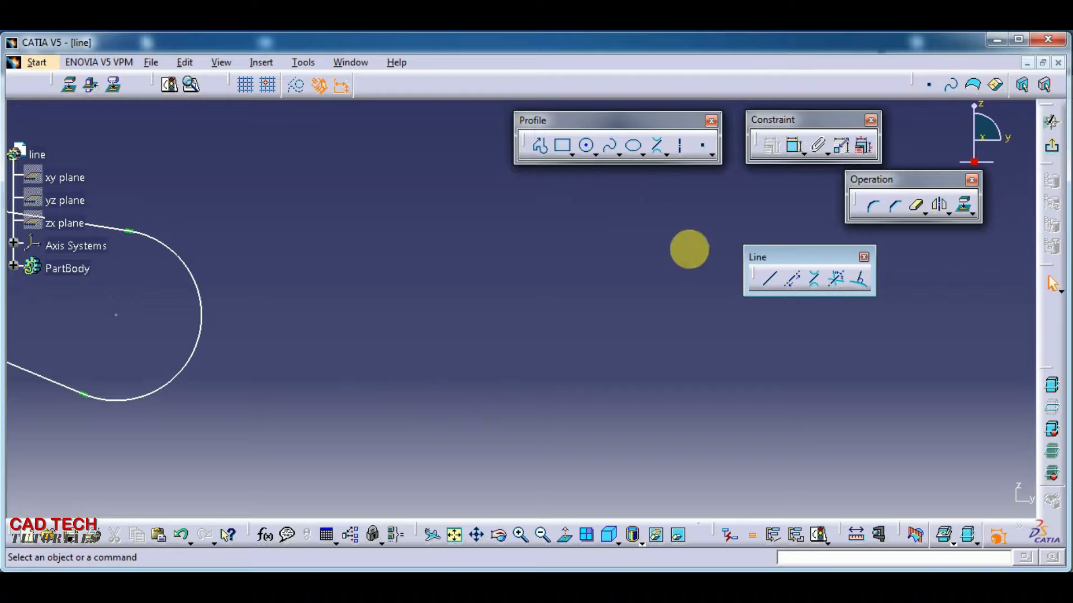
# Sketch two separate slanted lines beside the rounded closed profile and a third line crossing the first one.
pyautogui.click(836, 279)
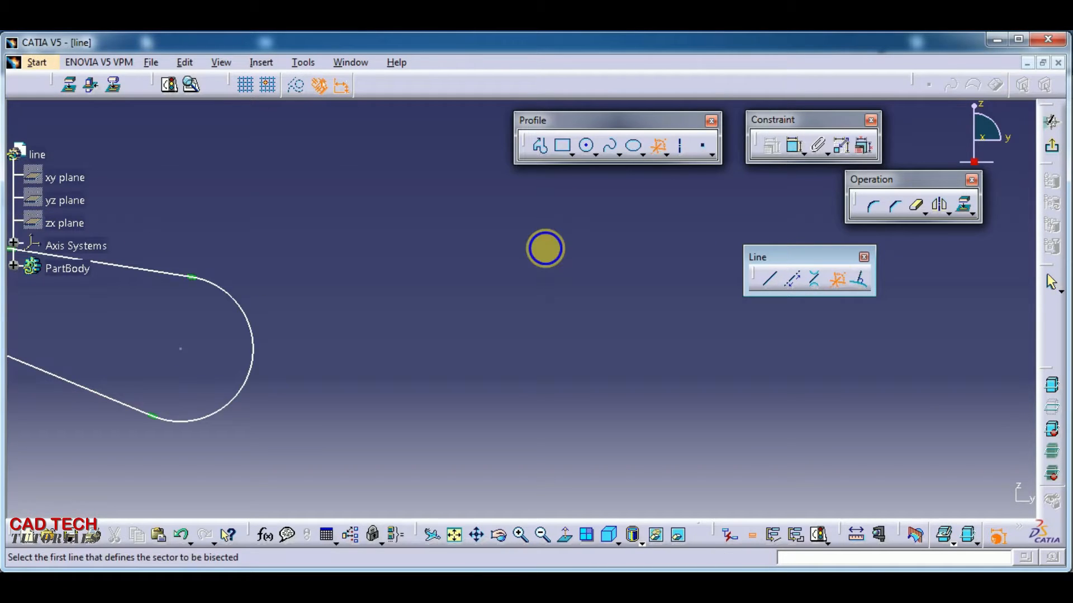
pyautogui.click(769, 279)
pyautogui.click(341, 420)
pyautogui.click(489, 231)
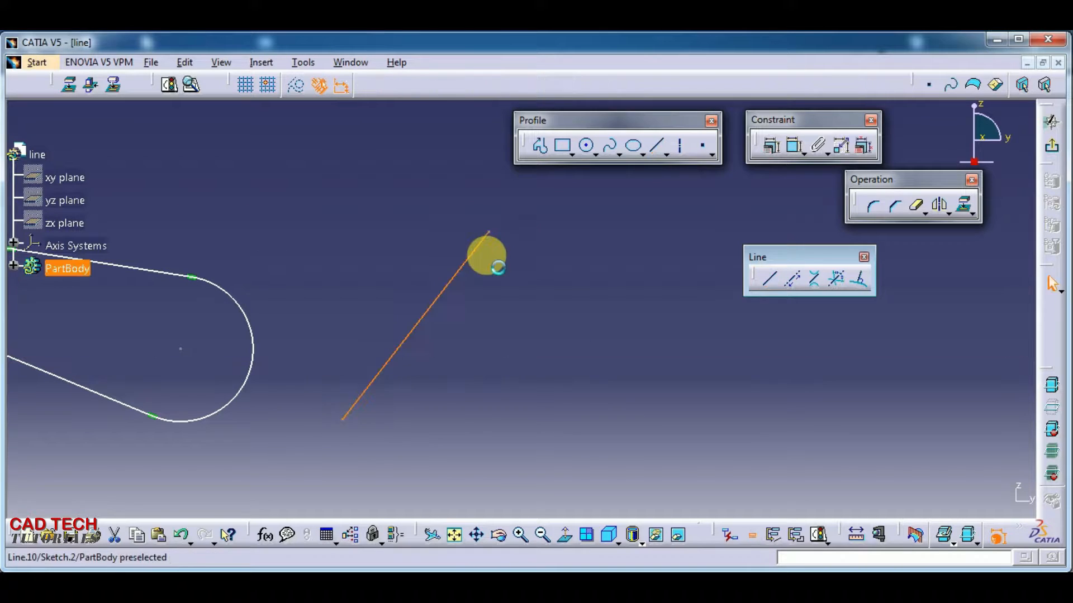
pyautogui.click(769, 279)
pyautogui.click(750, 420)
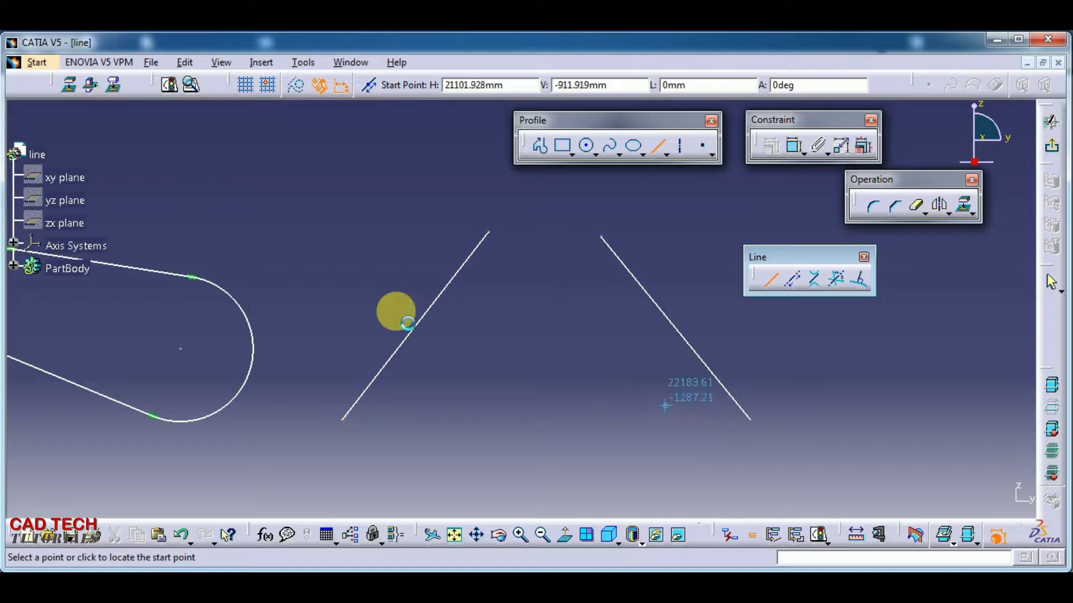
pyautogui.click(277, 250)
pyautogui.click(539, 474)
# Sketch a horizontal rectangle overlapping the lower end of the separate slanted line.
pyautogui.click(562, 146)
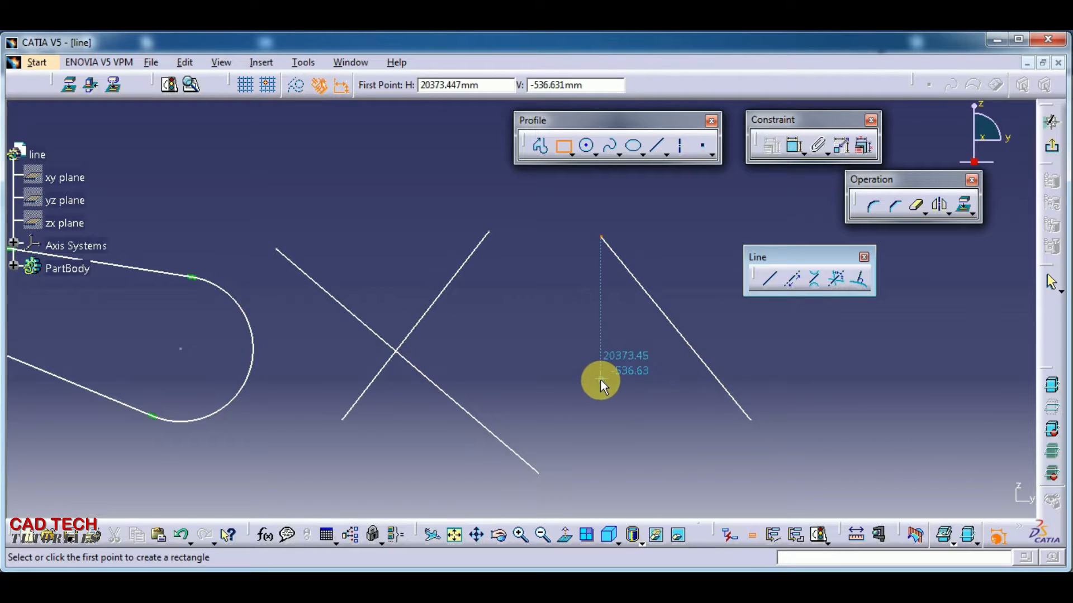
pyautogui.click(571, 377)
pyautogui.click(860, 493)
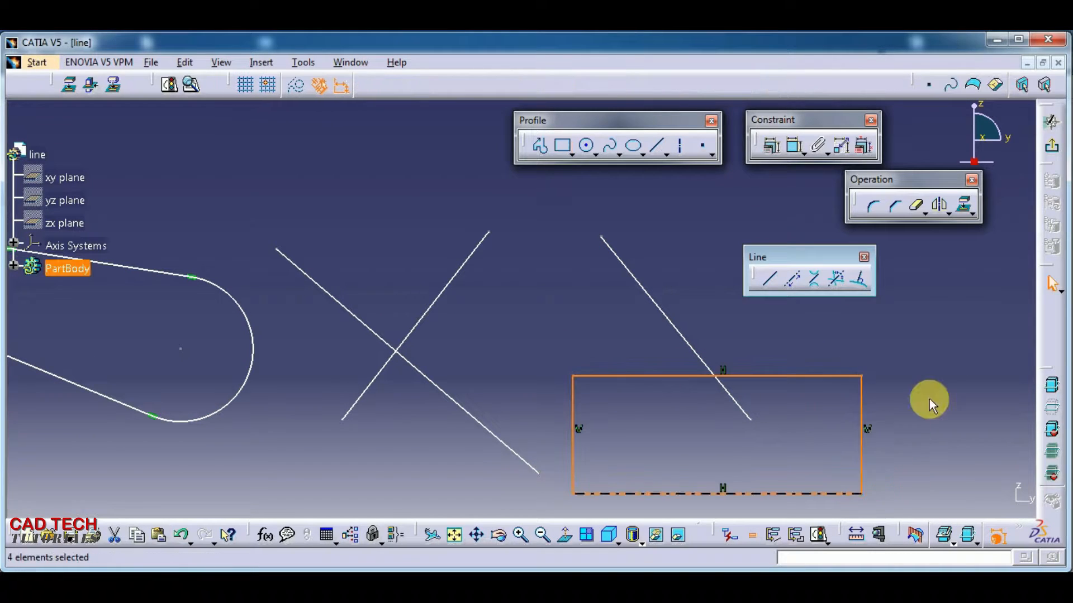
pyautogui.click(930, 399)
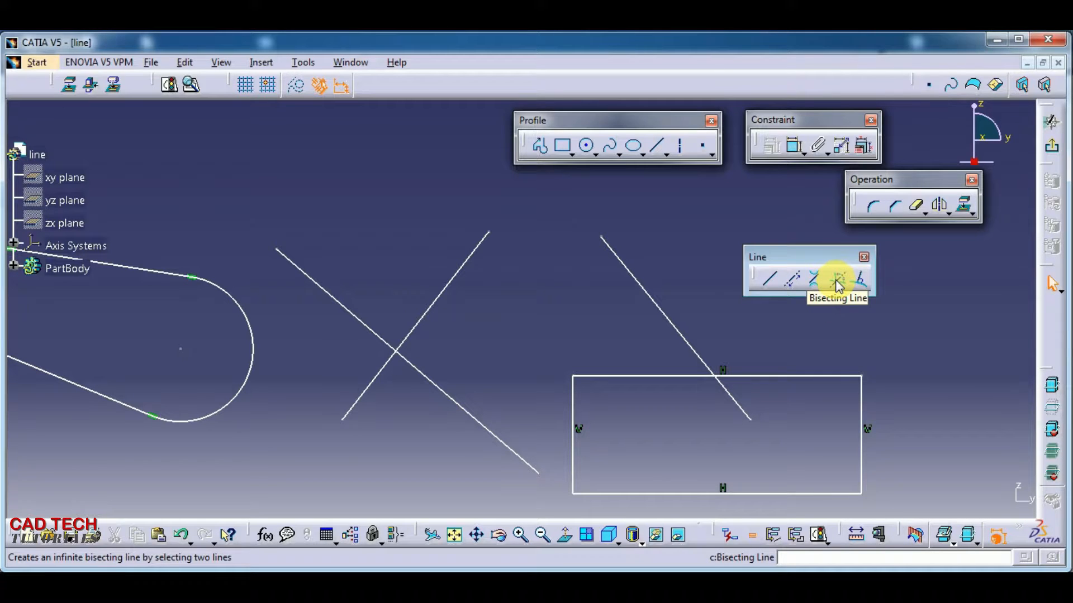
# Create a bisecting line between the two crossing lines.
pyautogui.click(838, 282)
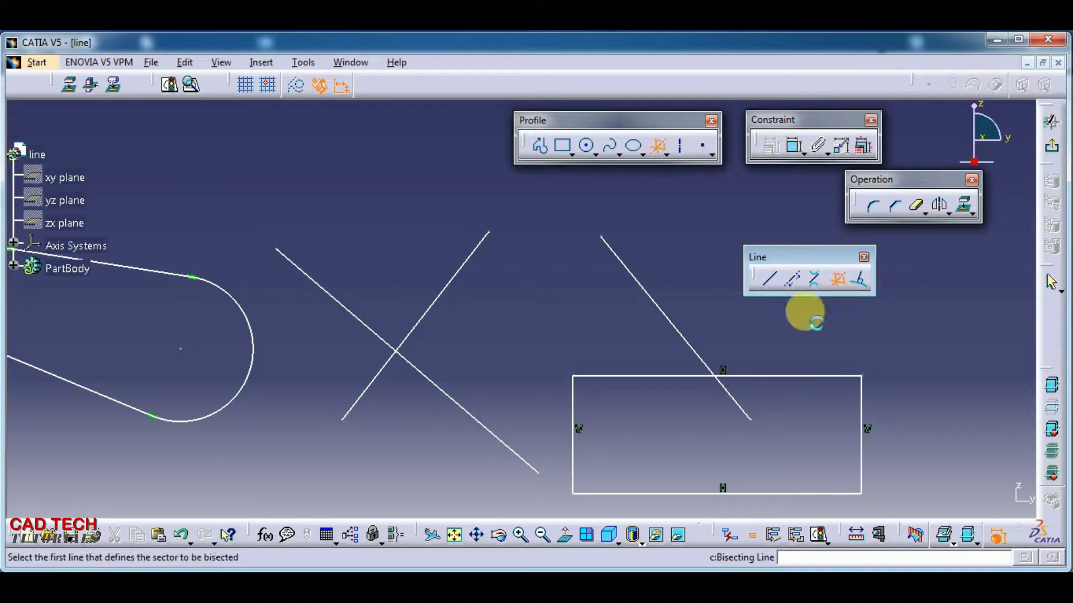
pyautogui.click(360, 321)
pyautogui.click(441, 299)
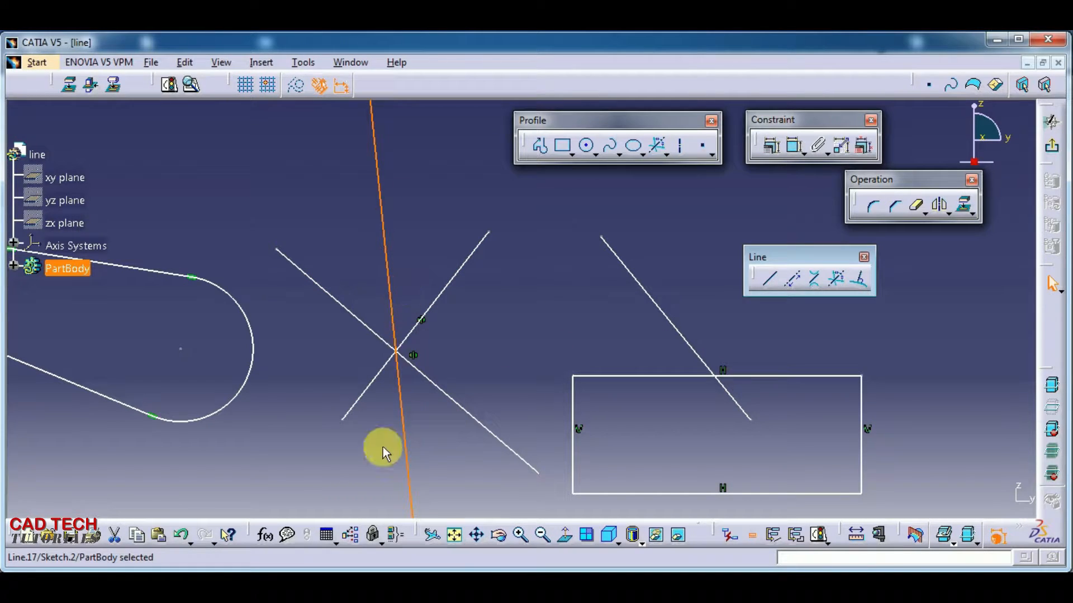
pyautogui.moveTo(519, 306)
pyautogui.keyDown('ctrl'); pyautogui.mouseDown(button='middle')
pyautogui.moveTo(527, 531)
pyautogui.moveTo(522, 383)
pyautogui.moveTo(546, 292)
pyautogui.moveTo(515, 570)
pyautogui.moveTo(558, 390)
pyautogui.mouseUp(button='middle'); pyautogui.keyUp('ctrl')
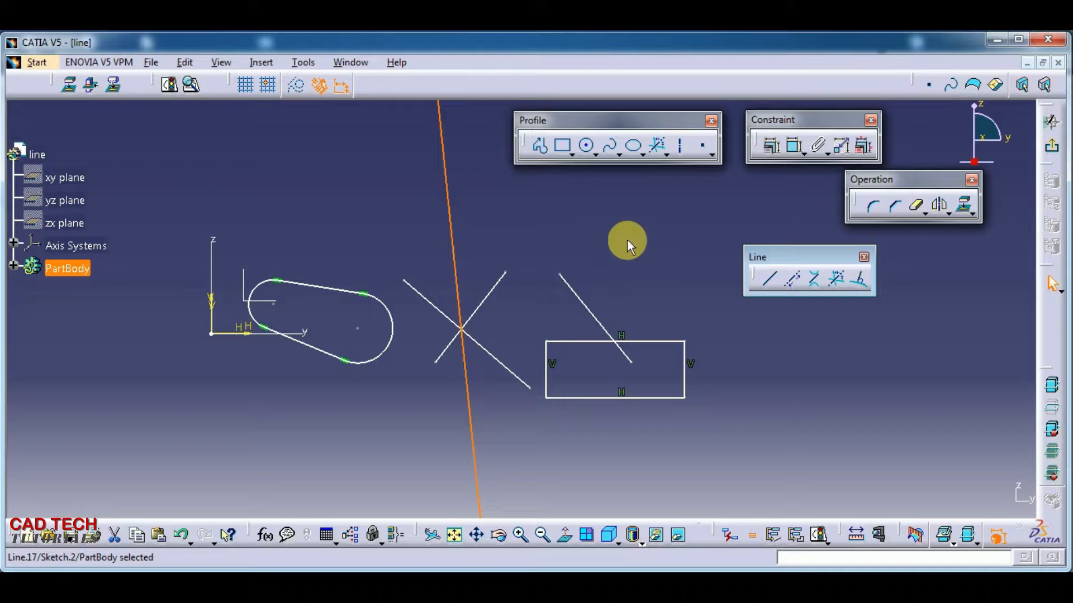
pyautogui.moveTo(627, 239)
pyautogui.keyDown('ctrl'); pyautogui.mouseDown(button='middle')
pyautogui.moveTo(651, 361)
pyautogui.moveTo(658, 536)
pyautogui.moveTo(639, 438)
pyautogui.moveTo(649, 304)
pyautogui.moveTo(665, 263)
pyautogui.moveTo(654, 232)
pyautogui.mouseUp(button='middle'); pyautogui.keyUp('ctrl')
pyautogui.moveTo(545, 239); pyautogui.dragTo(574, 283, button='middle')
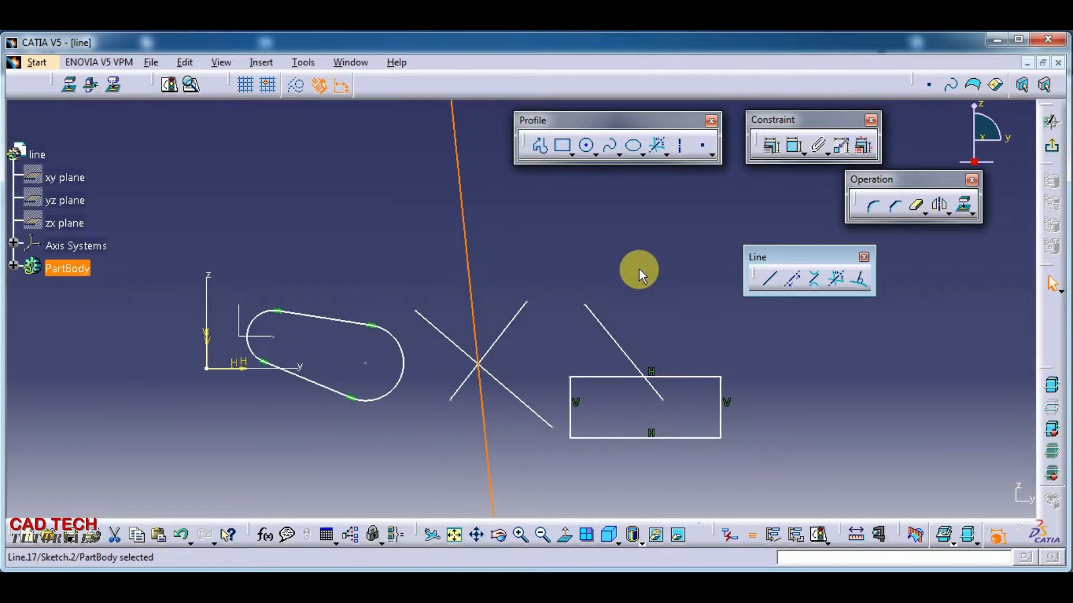
# Place a horizontal infinite line passing through the middle of the rectangle.
pyautogui.click(795, 280)
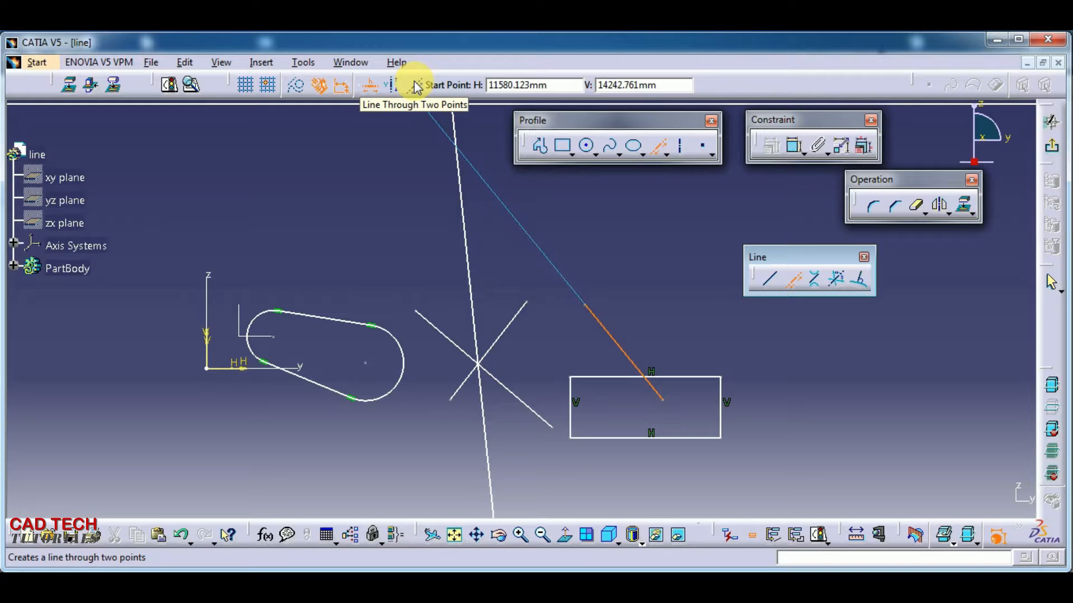
pyautogui.moveTo(640, 301); pyautogui.dragTo(414, 301, button='middle')
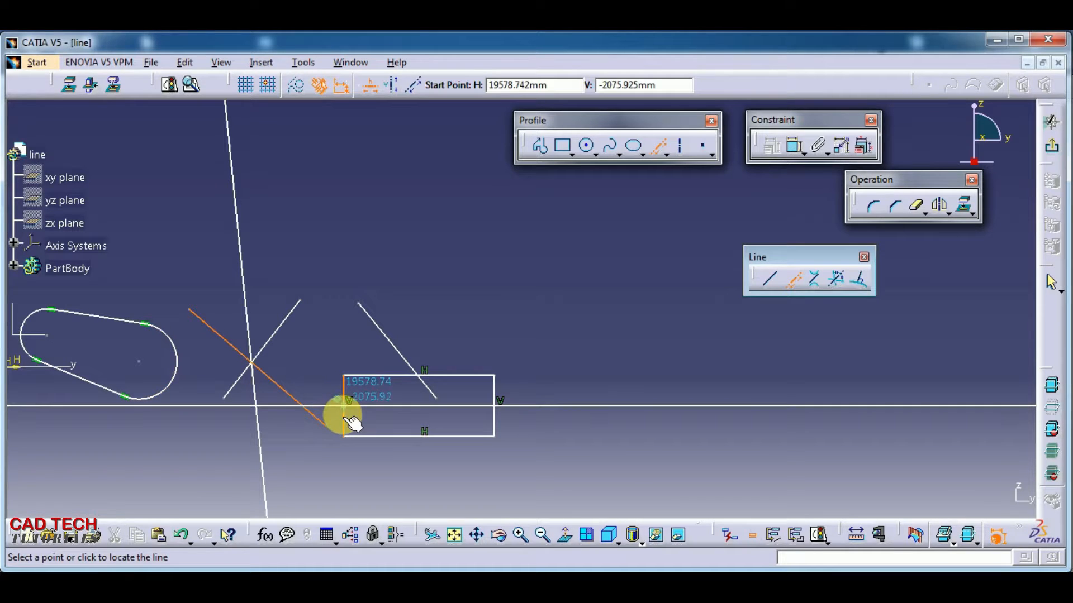
pyautogui.click(345, 418)
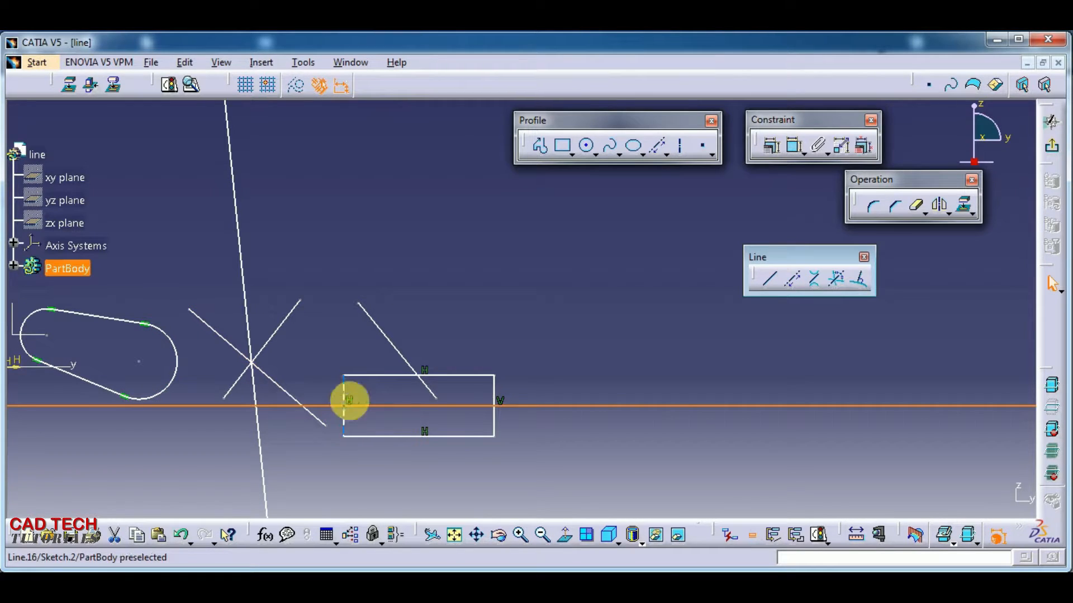
# Create a bisecting line between the rectangle's upper edge and the slanted line that crosses it.
pyautogui.click(365, 375)
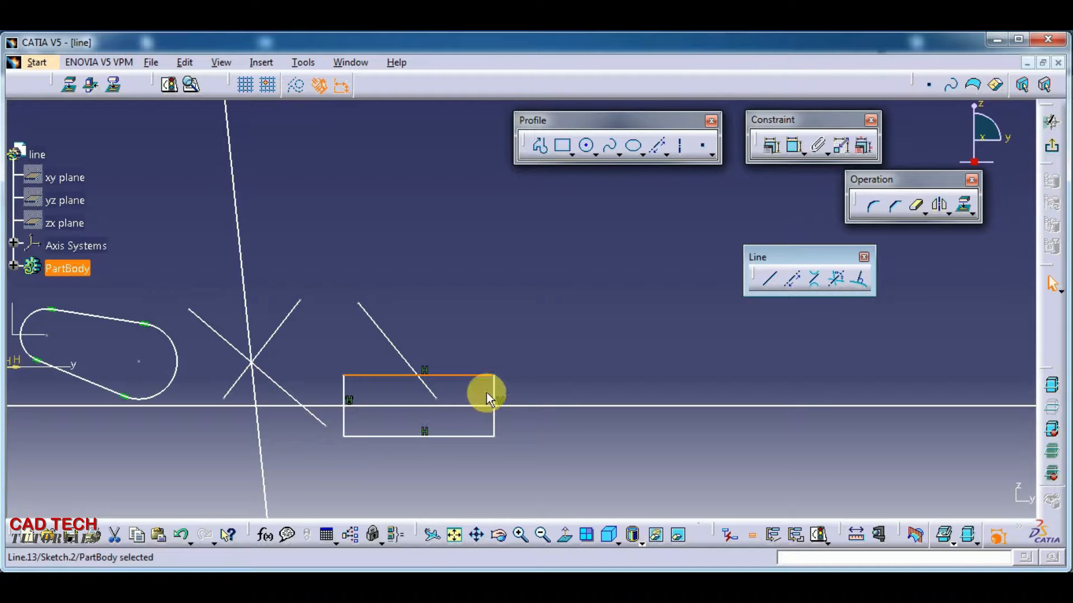
pyautogui.click(836, 279)
pyautogui.click(386, 375)
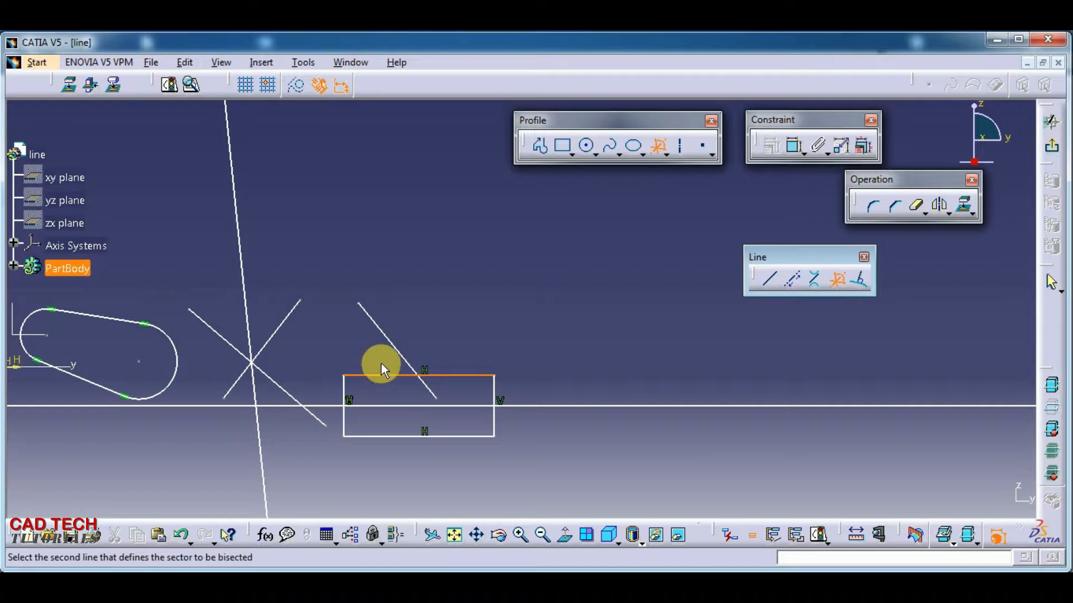
pyautogui.click(391, 344)
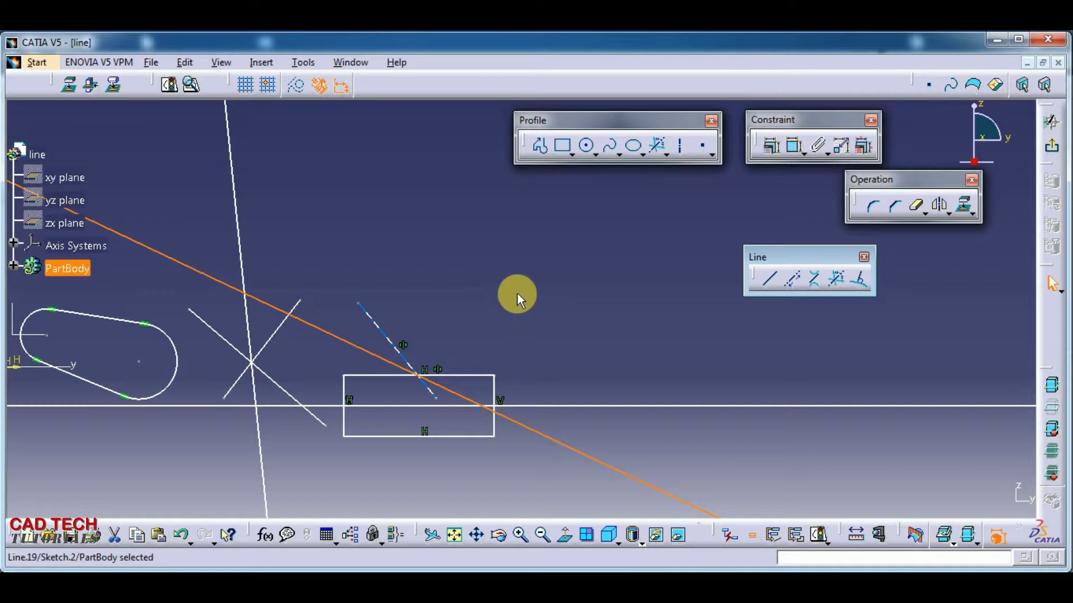
# Delete all the drawn sketch geometry, including the horizontal infinite line and both bisecting lines.
pyautogui.moveTo(518, 295)
pyautogui.mouseDown(button='middle')
pyautogui.moveTo(531, 498)
pyautogui.moveTo(542, 513)
pyautogui.mouseUp(button='middle')
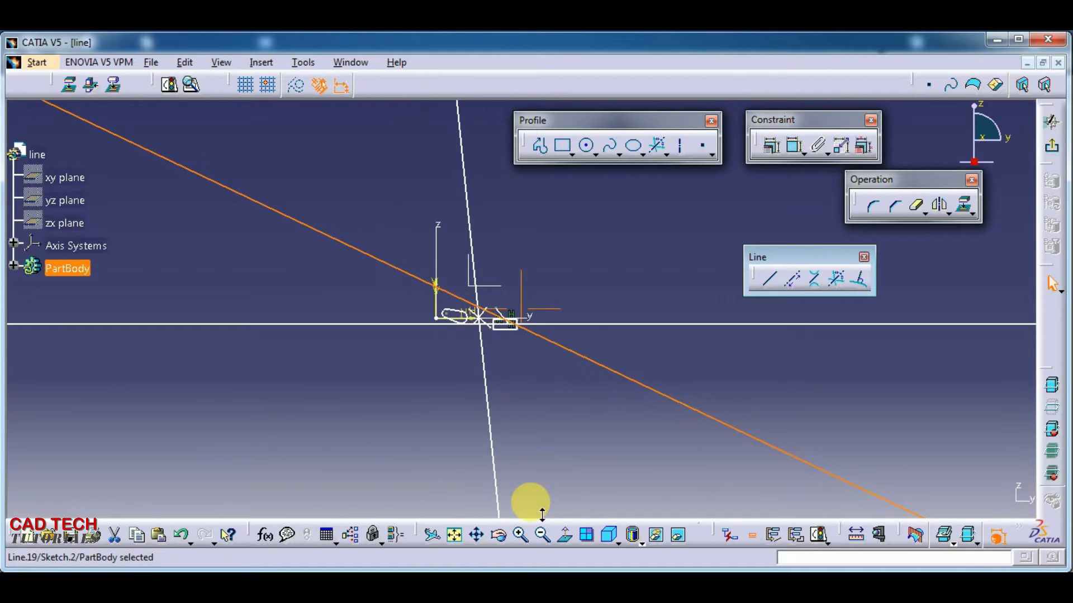
pyautogui.moveTo(311, 166)
pyautogui.mouseDown()
pyautogui.moveTo(383, 186)
pyautogui.moveTo(568, 378)
pyautogui.moveTo(600, 441)
pyautogui.mouseUp()
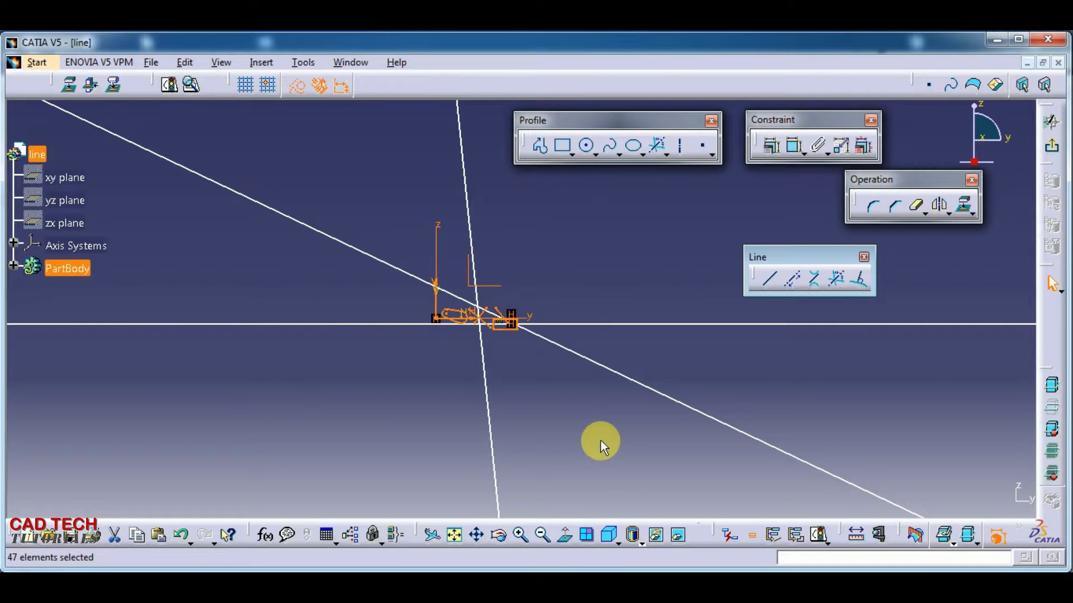
pyautogui.click(601, 441)
pyautogui.click(547, 337)
pyautogui.press('Delete')
pyautogui.click(550, 325)
pyautogui.press('Delete')
pyautogui.click(483, 351)
pyautogui.press('Delete')
pyautogui.moveTo(530, 348); pyautogui.dragTo(626, 424, button='middle')
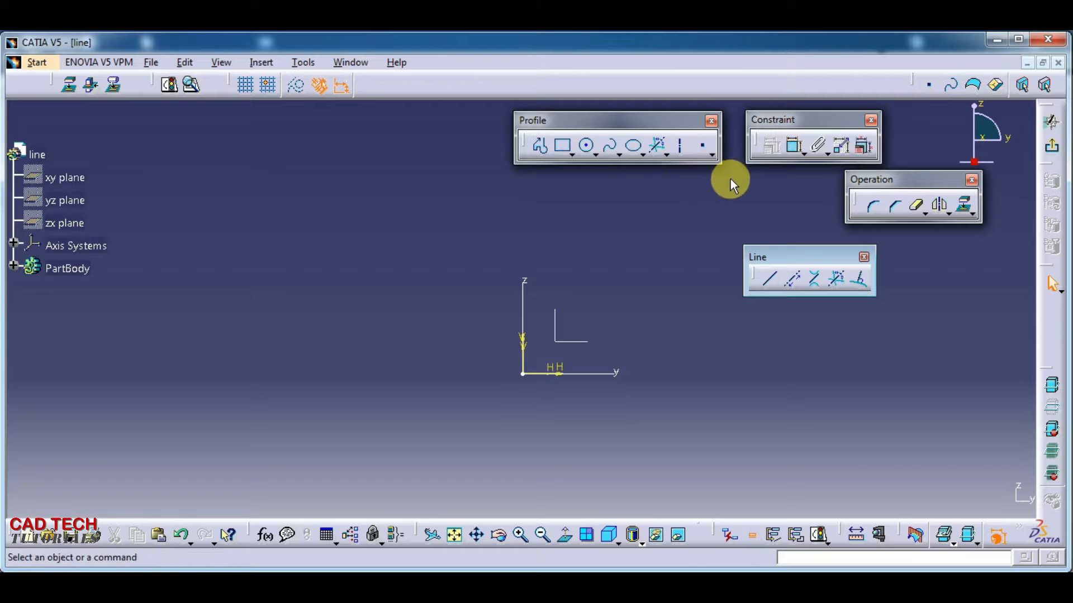
# Sketch a rectangle to the left of the sketch origin.
pyautogui.click(792, 280)
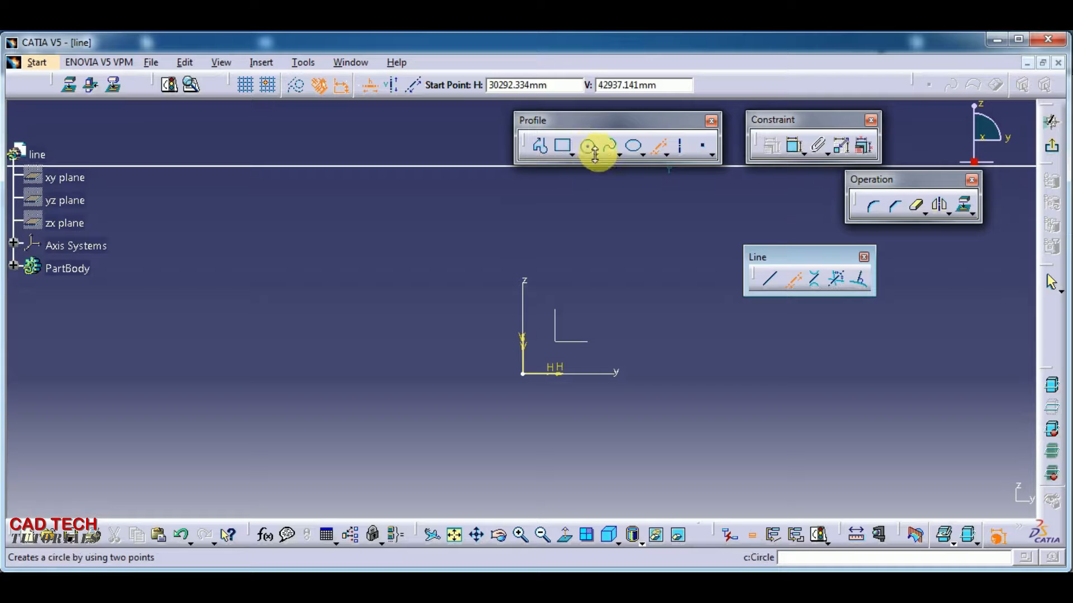
pyautogui.click(563, 148)
pyautogui.click(310, 292)
pyautogui.click(438, 400)
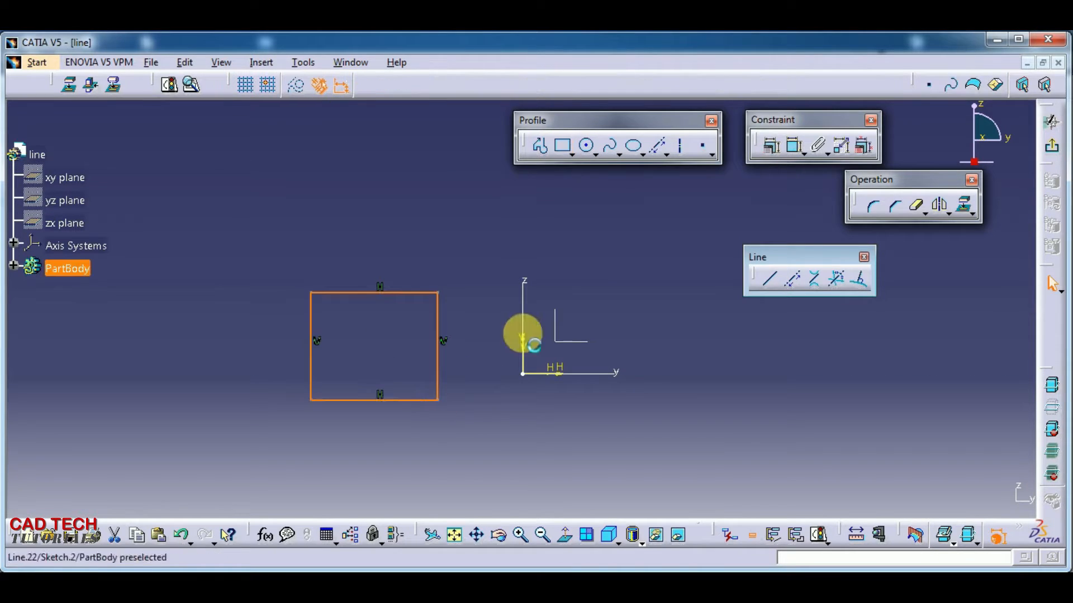
# Sketch a circle below the sketch origin, to the lower right of the rectangle.
pyautogui.click(704, 147)
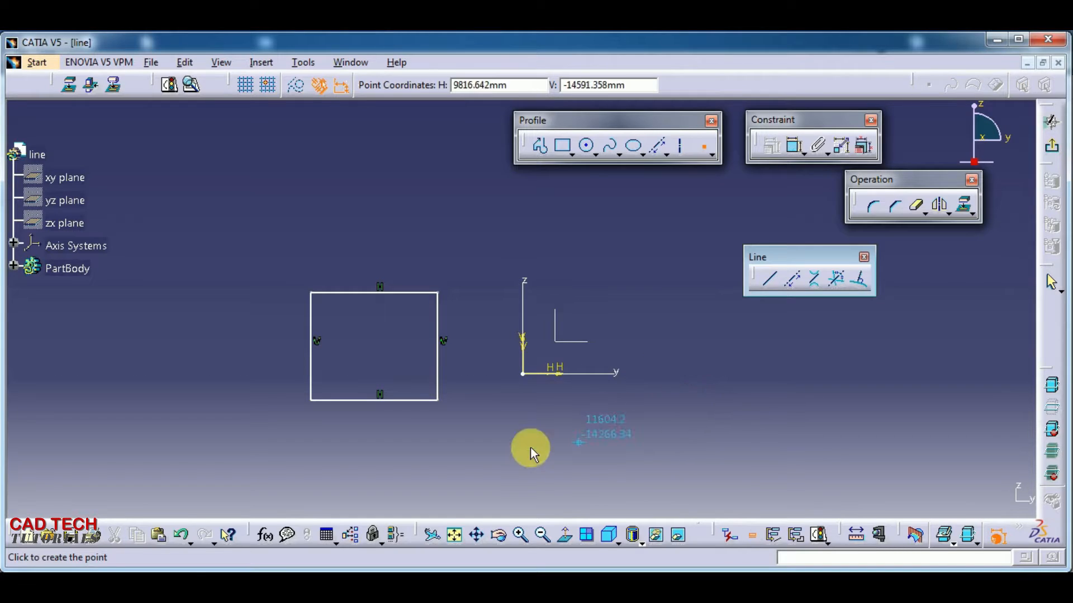
pyautogui.moveTo(546, 462); pyautogui.dragTo(428, 308, button='middle')
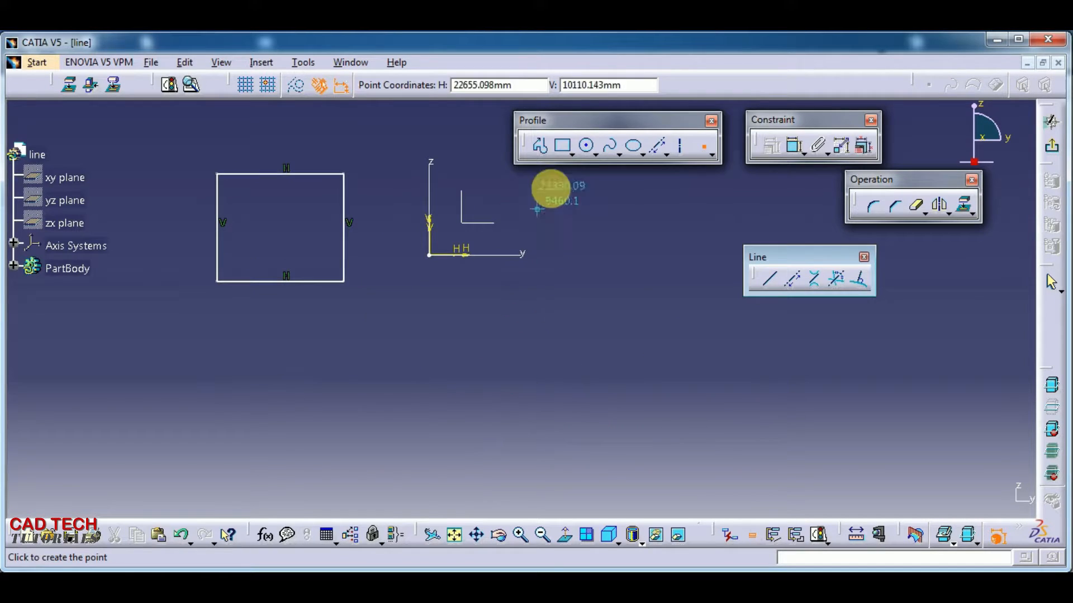
pyautogui.click(586, 147)
pyautogui.click(464, 433)
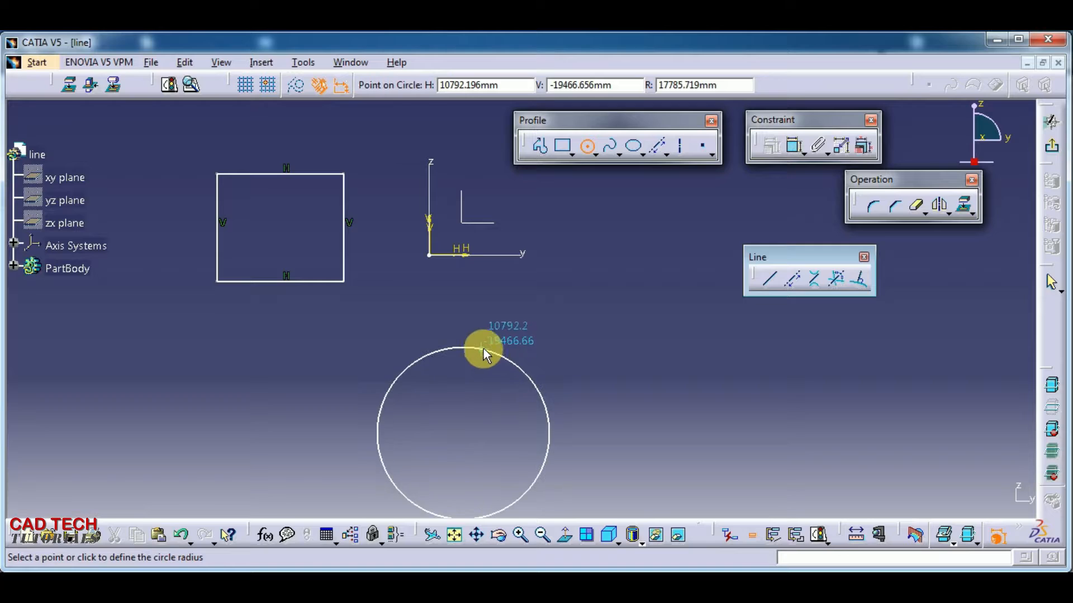
pyautogui.click(512, 373)
pyautogui.moveTo(565, 357)
pyautogui.mouseDown(button='middle')
pyautogui.moveTo(615, 366)
pyautogui.moveTo(630, 335)
pyautogui.mouseUp(button='middle')
pyautogui.click(635, 358)
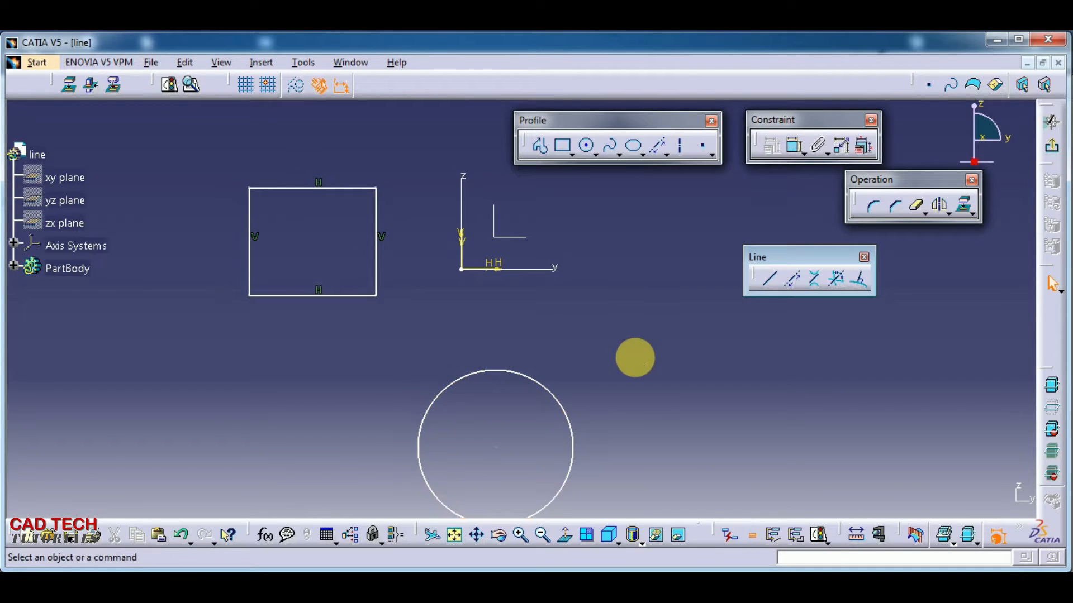
# Create an infinite line through two points, the circle's centre and the rectangle's lower-right corner.
pyautogui.click(795, 282)
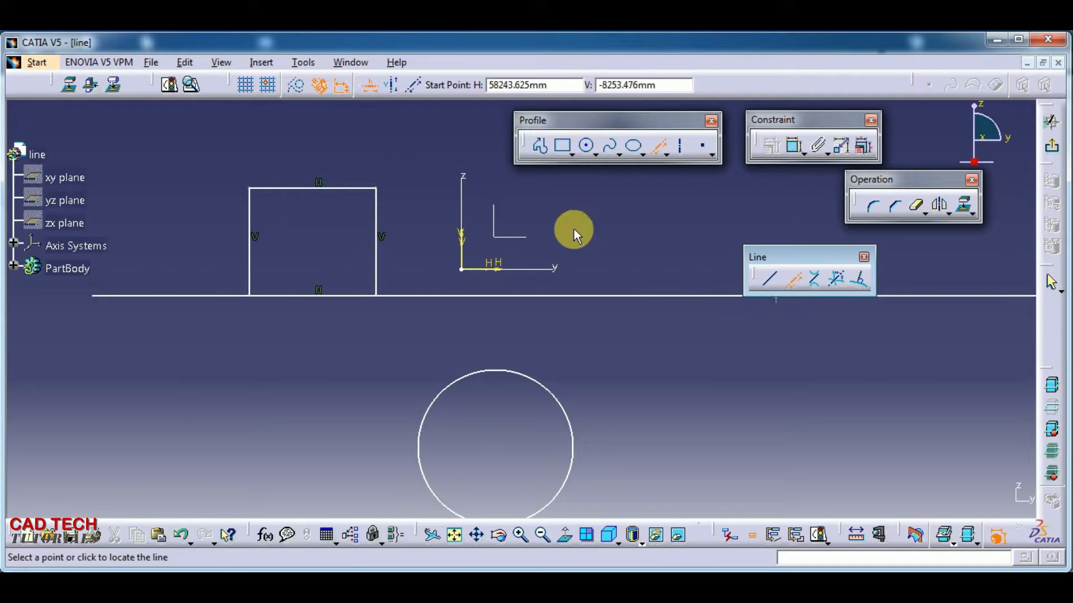
pyautogui.click(415, 85)
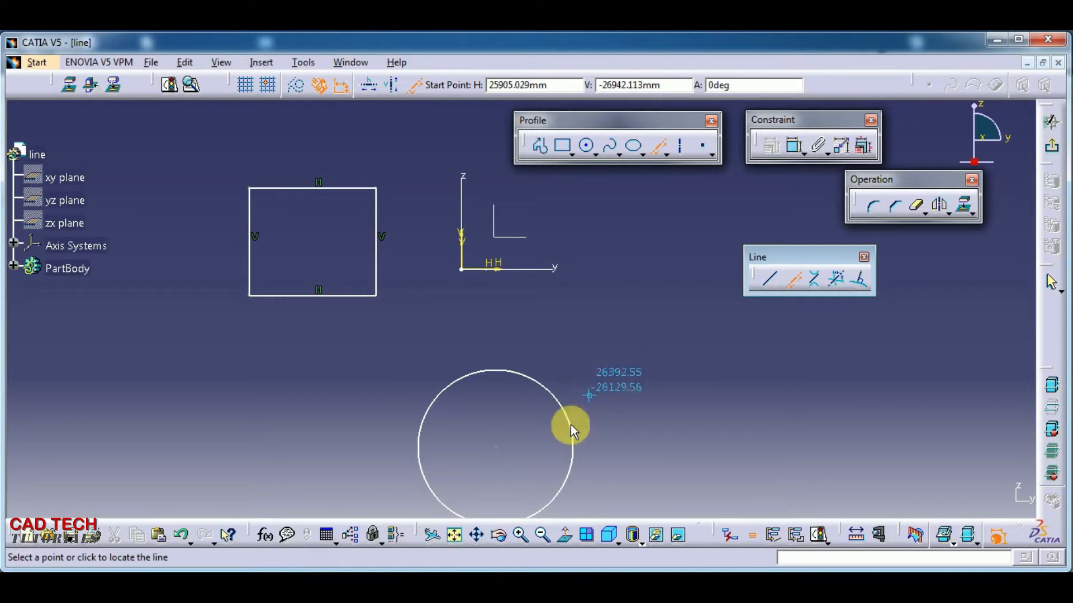
pyautogui.click(501, 452)
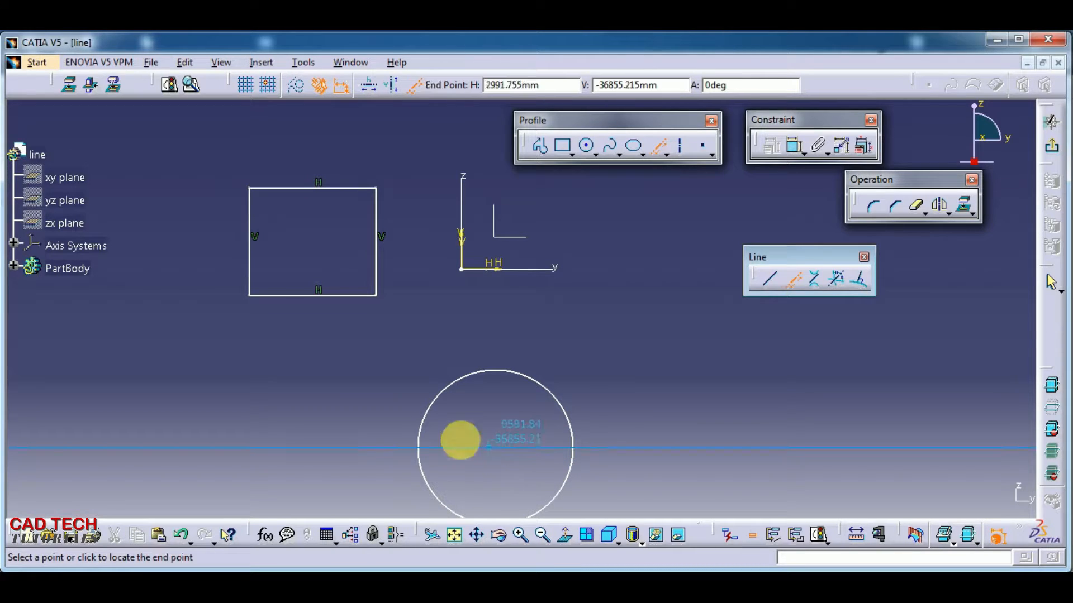
pyautogui.click(376, 298)
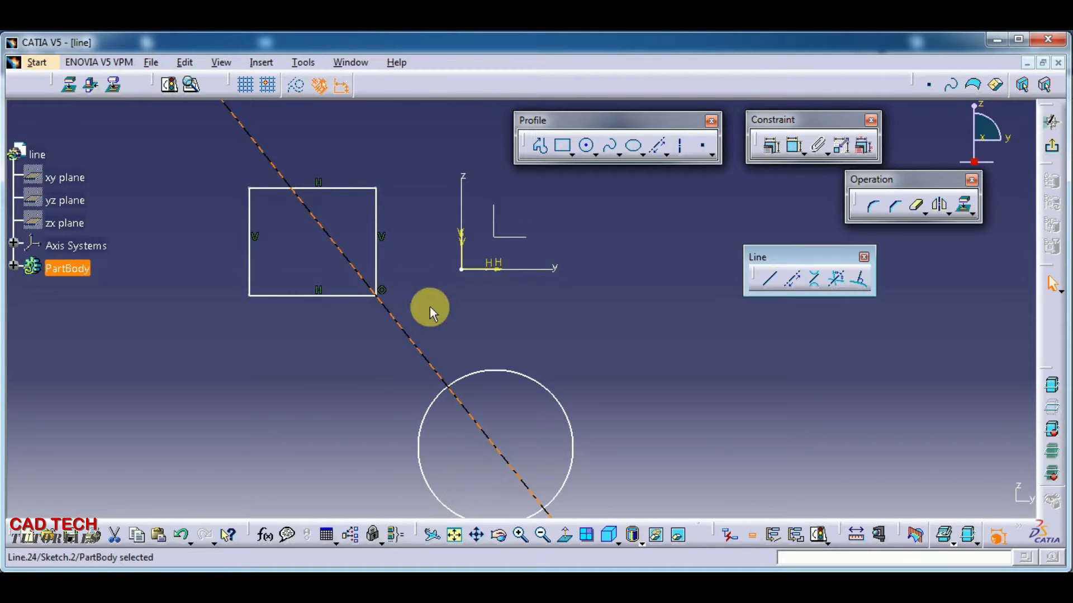
pyautogui.moveTo(526, 370); pyautogui.dragTo(617, 369, button='middle')
pyautogui.click(670, 360)
pyautogui.moveTo(692, 375)
pyautogui.mouseDown(button='middle')
pyautogui.moveTo(606, 299)
pyautogui.moveTo(746, 475)
pyautogui.mouseUp(button='middle')
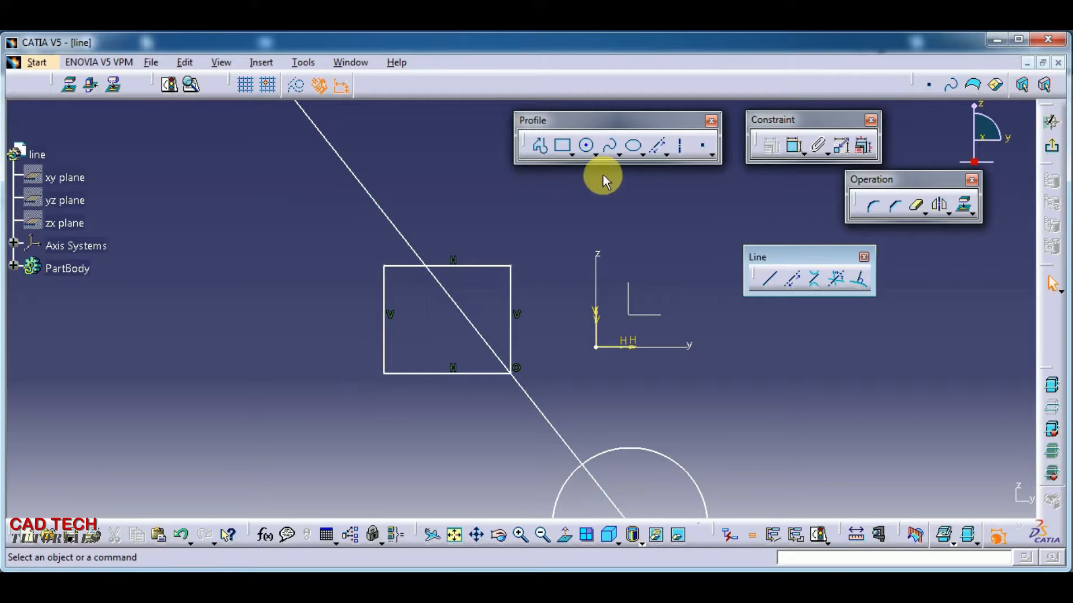
# Create a second infinite line through the rectangle's lower-left and upper-right corners.
pyautogui.click(793, 283)
pyautogui.click(384, 374)
pyautogui.click(510, 266)
pyautogui.click(566, 292)
pyautogui.click(792, 279)
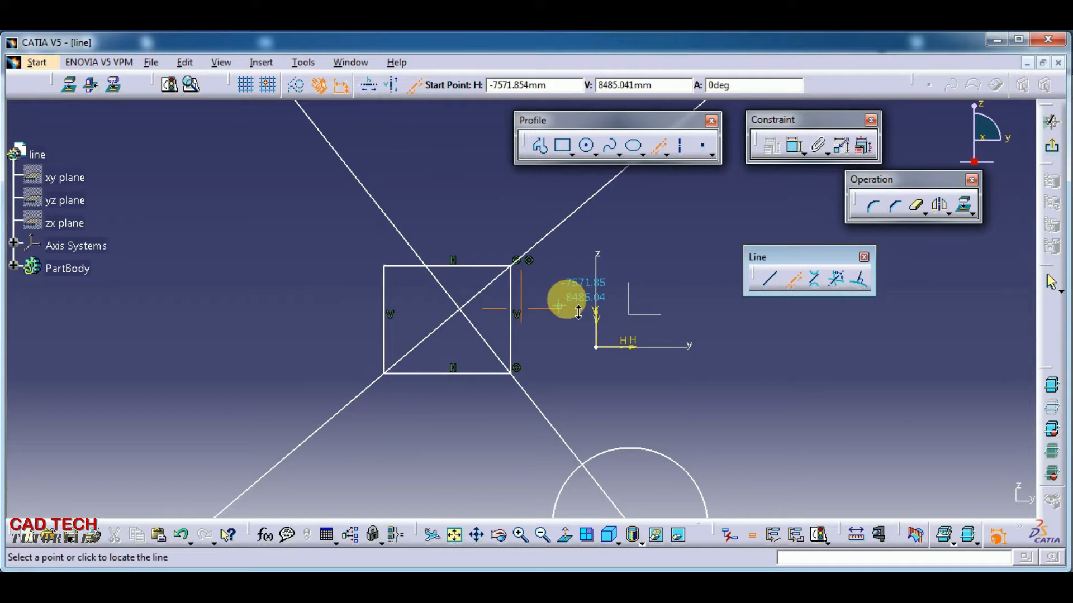
pyautogui.keyDown('ctrl'); pyautogui.moveTo(578, 312); pyautogui.dragTo(570, 390, button='middle'); pyautogui.keyUp('ctrl')
pyautogui.moveTo(728, 362)
pyautogui.mouseDown(button='middle')
pyautogui.moveTo(551, 326)
pyautogui.moveTo(543, 334)
pyautogui.mouseUp(button='middle')
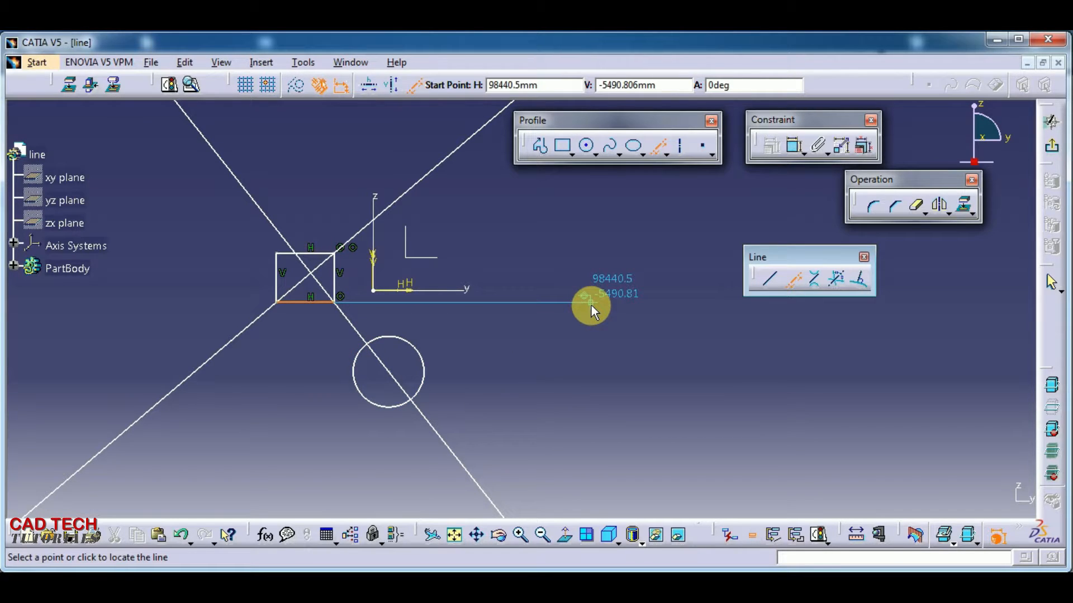
pyautogui.press('Escape')
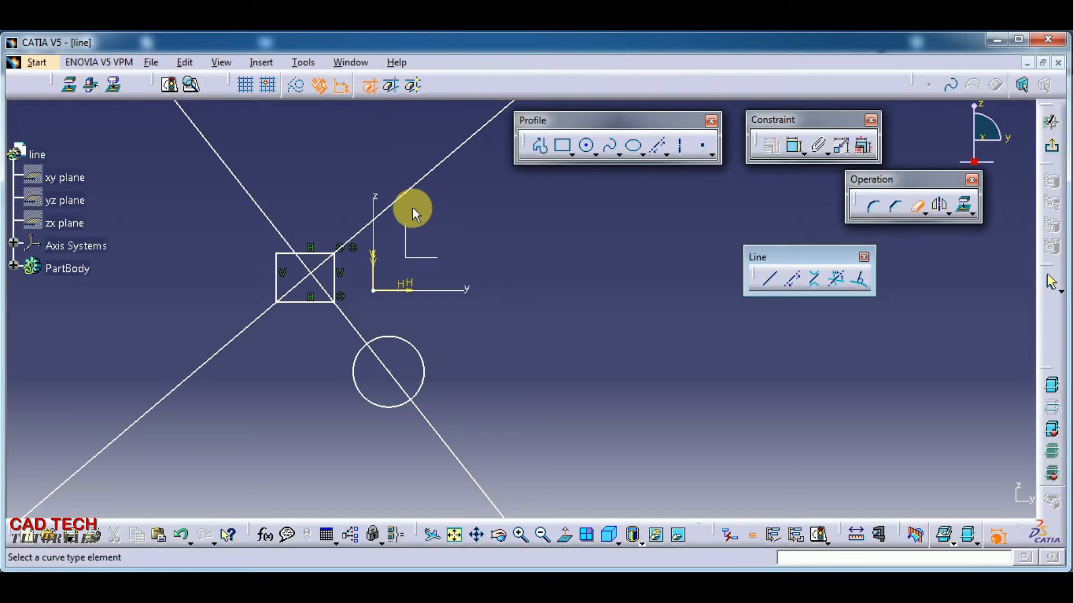
# Quick Trim the two infinite lines' outer extensions beyond the rectangle and the circle's far side.
pyautogui.click(412, 183)
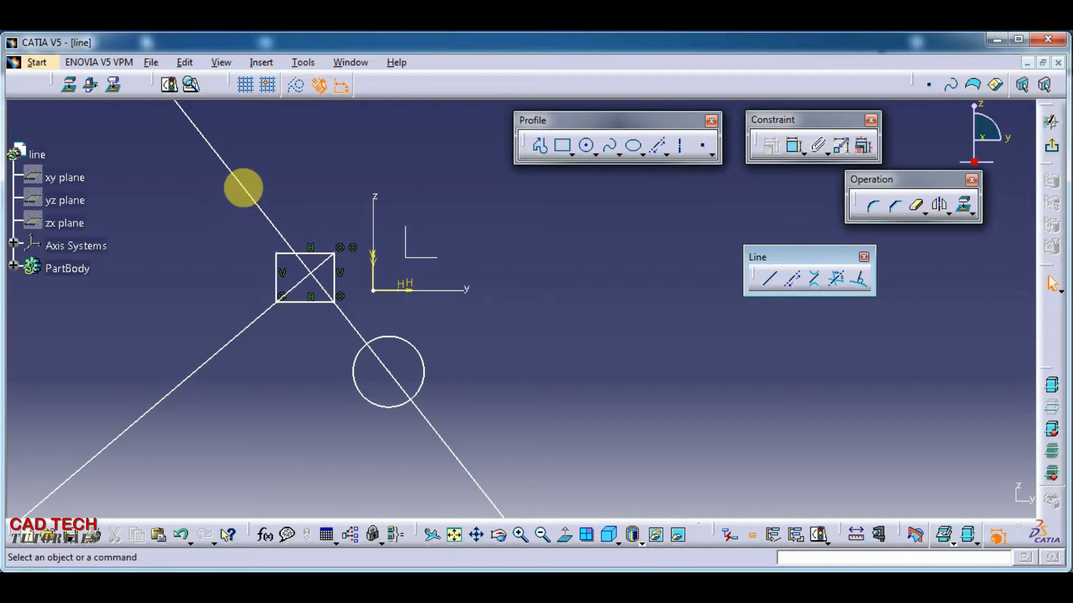
pyautogui.click(243, 190)
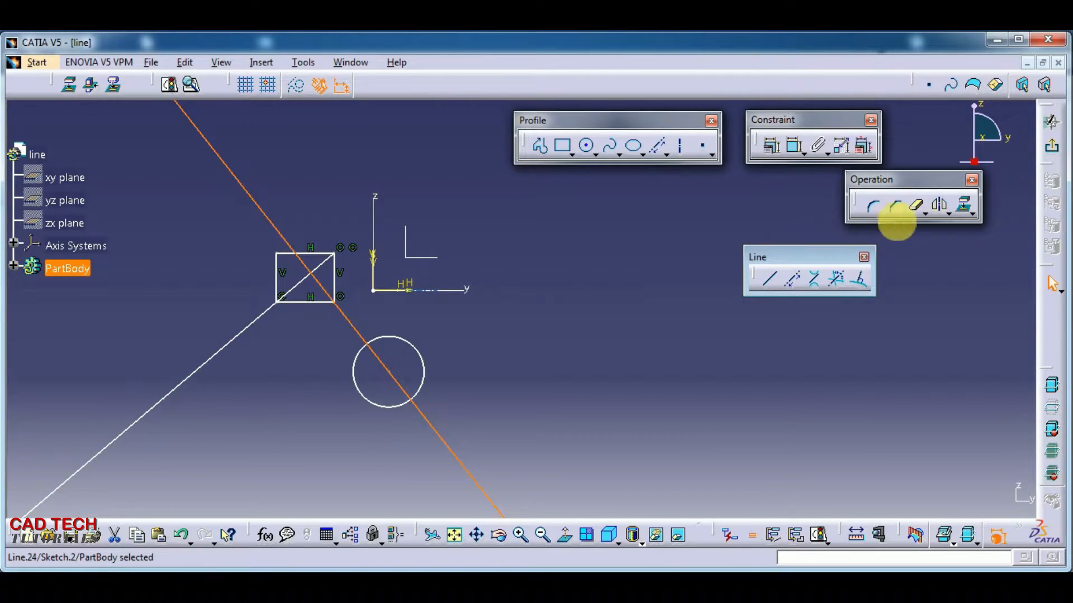
pyautogui.click(915, 205)
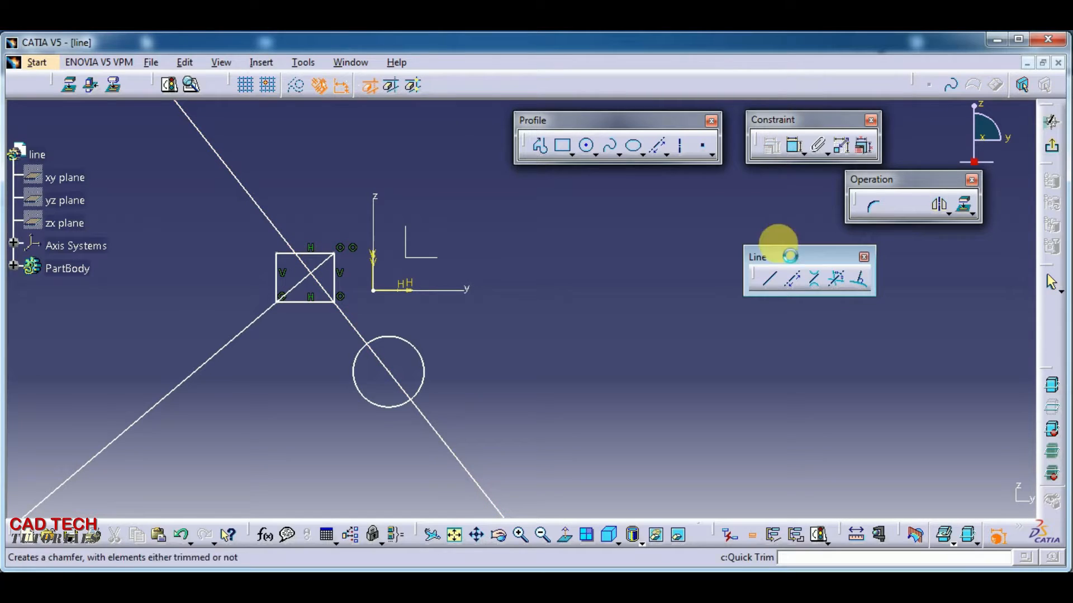
pyautogui.click(268, 212)
pyautogui.click(266, 326)
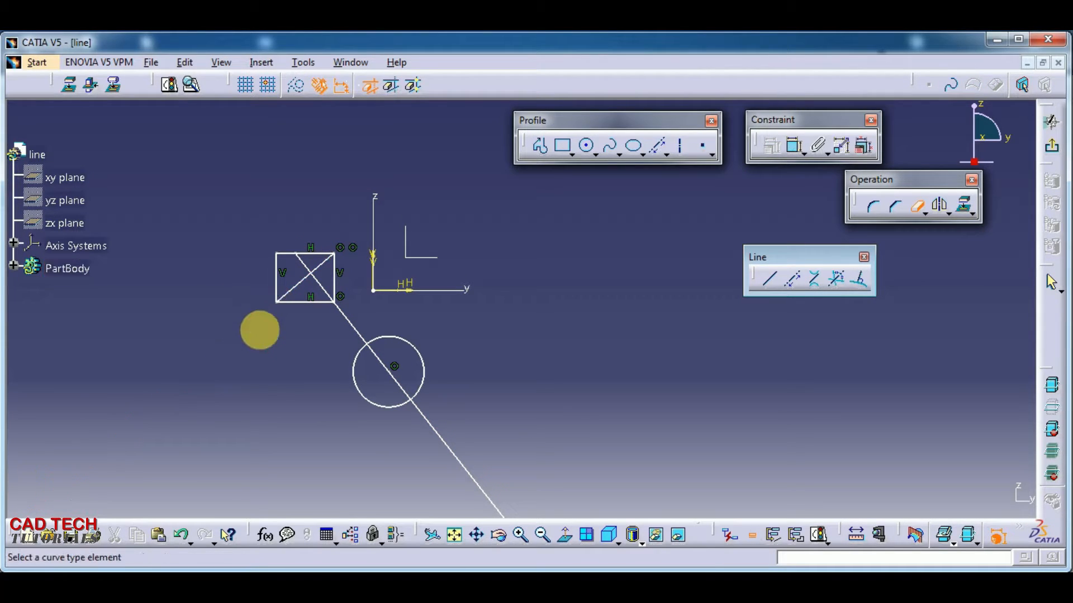
pyautogui.click(434, 425)
pyautogui.moveTo(308, 418)
pyautogui.mouseDown(button='middle')
pyautogui.moveTo(387, 455)
pyautogui.moveTo(394, 433)
pyautogui.moveTo(376, 448)
pyautogui.moveTo(383, 376)
pyautogui.moveTo(363, 299)
pyautogui.mouseUp(button='middle')
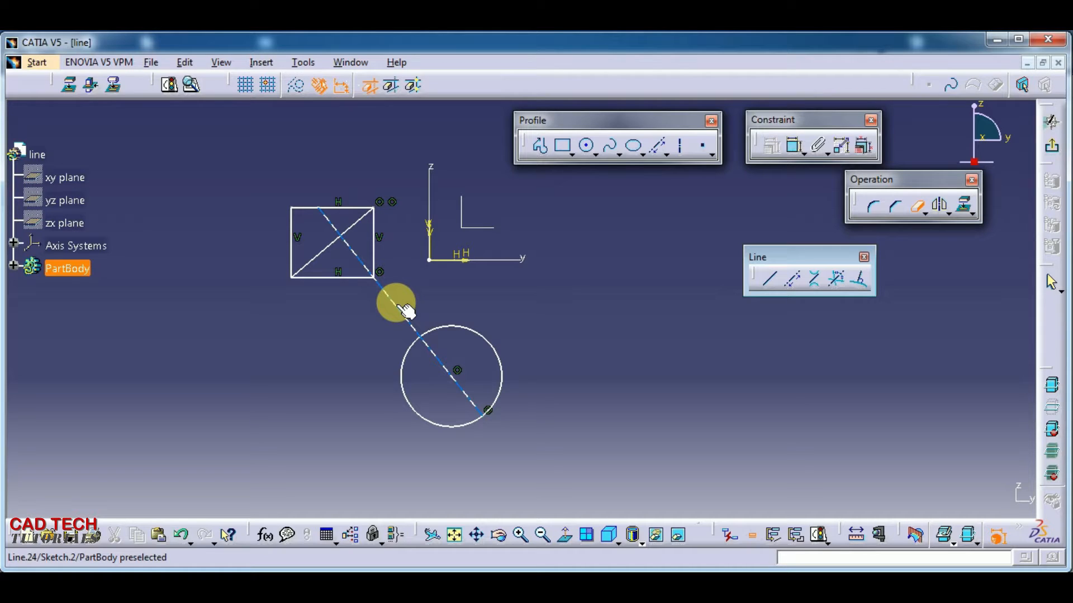
pyautogui.click(501, 317)
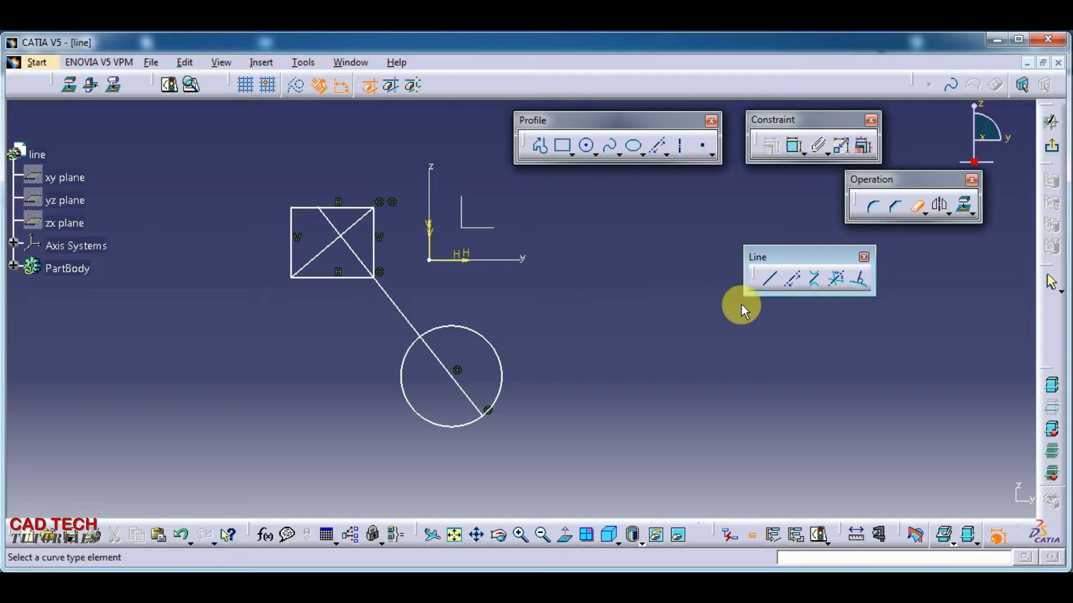
# Create a bisecting line between the two lines that cross inside the rectangle.
pyautogui.click(837, 285)
pyautogui.moveTo(452, 289)
pyautogui.mouseDown(button='middle')
pyautogui.moveTo(493, 387)
pyautogui.moveTo(455, 354)
pyautogui.moveTo(446, 312)
pyautogui.moveTo(360, 388)
pyautogui.moveTo(501, 346)
pyautogui.mouseUp(button='middle')
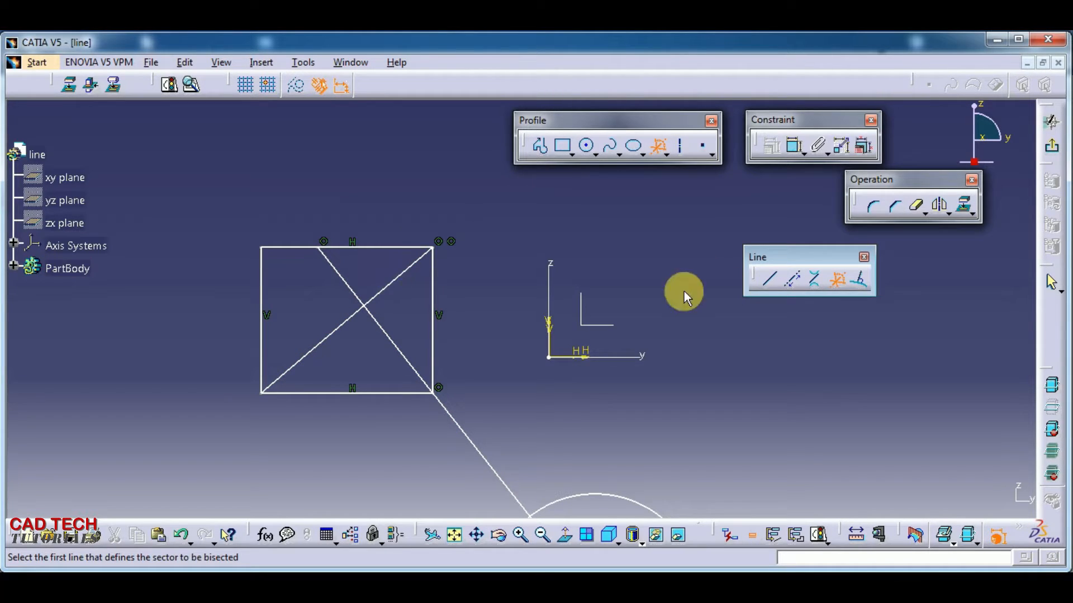
pyautogui.click(347, 283)
pyautogui.click(346, 320)
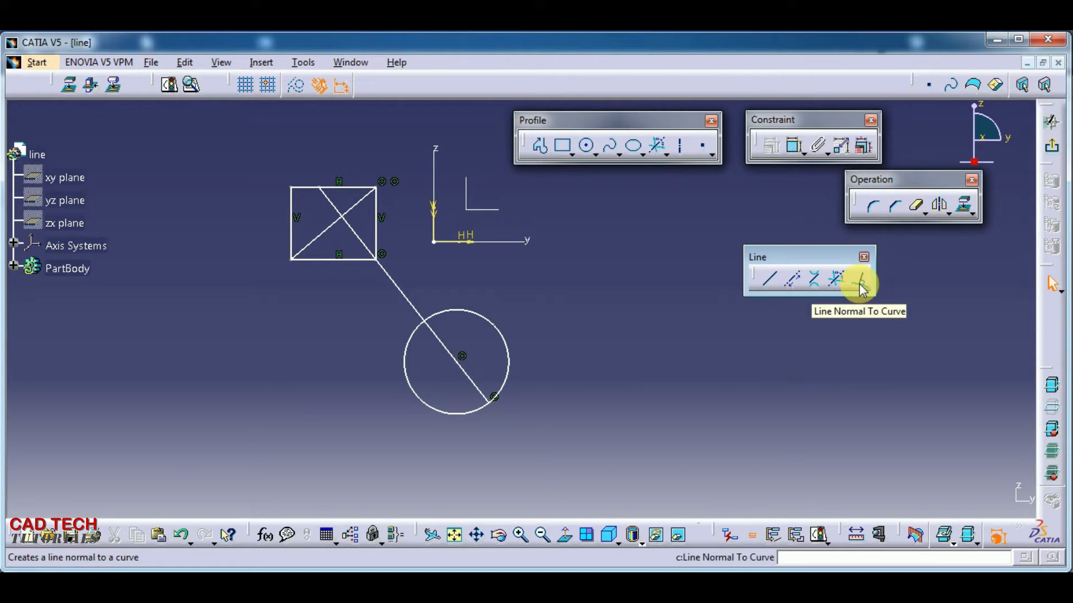
# Draw a line normal to the circle, starting on its right side and extending outward.
pyautogui.click(860, 279)
pyautogui.moveTo(558, 374); pyautogui.dragTo(520, 396, button='middle')
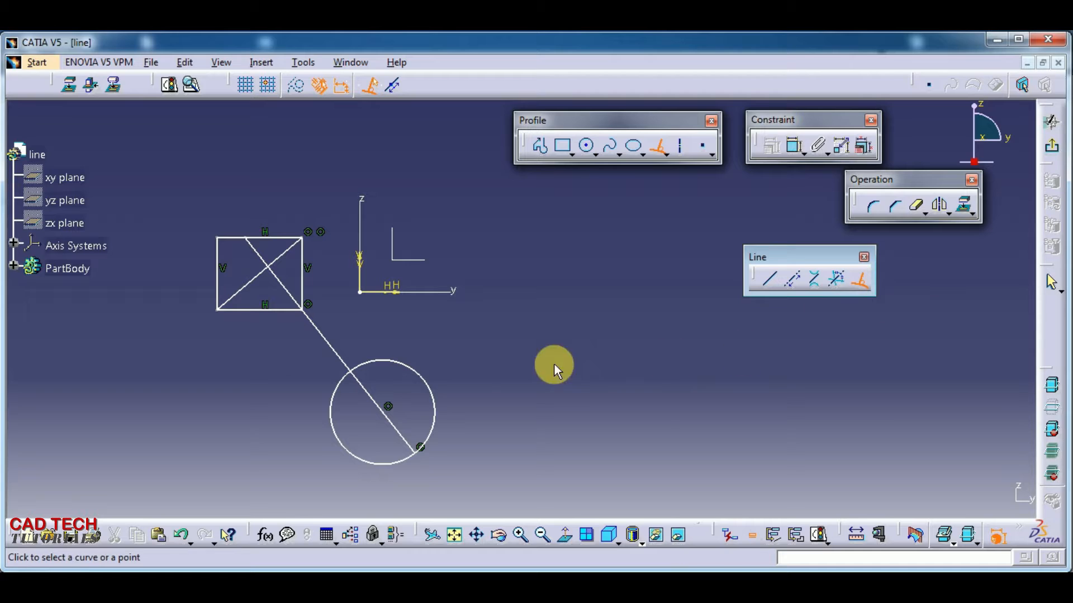
pyautogui.click(435, 401)
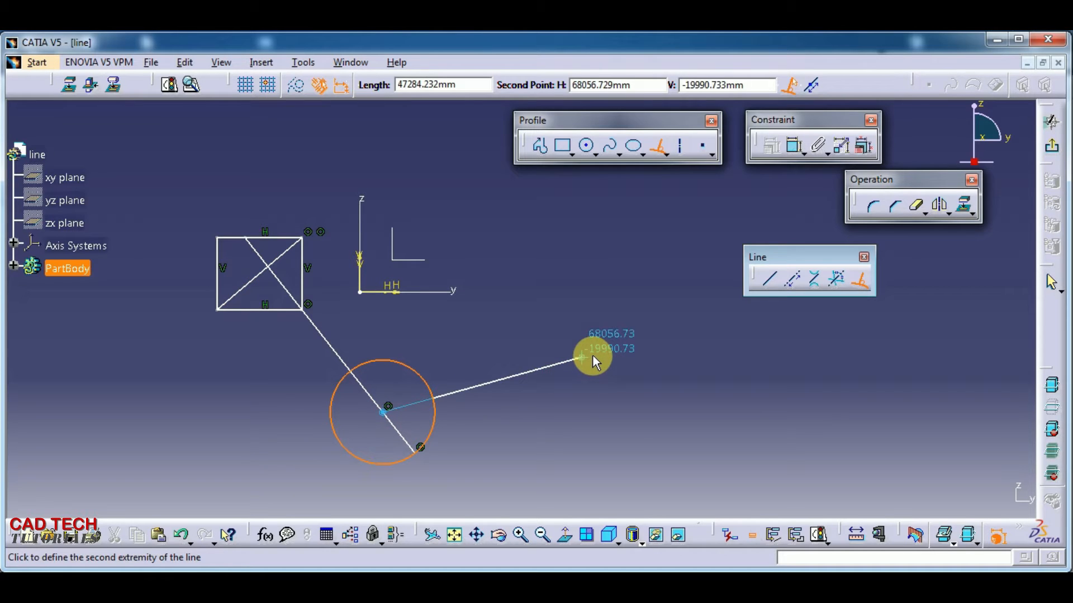
pyautogui.click(523, 378)
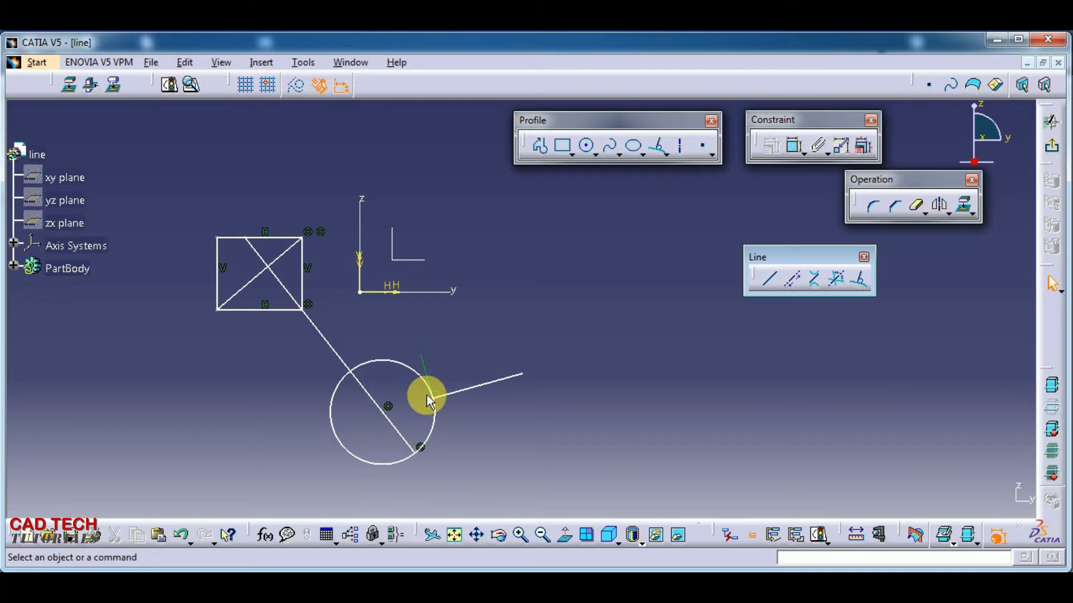
# Draw a normal line about 44,100 mm long toward the lower left from the line connecting the rectangle and circle.
pyautogui.moveTo(486, 419); pyautogui.dragTo(584, 404, button='middle')
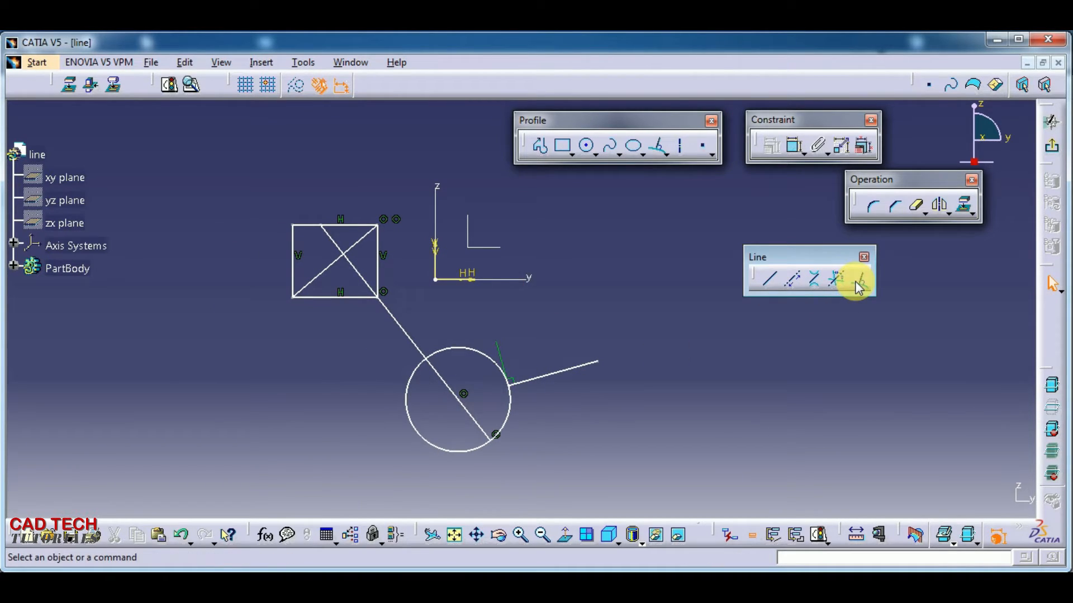
pyautogui.click(858, 284)
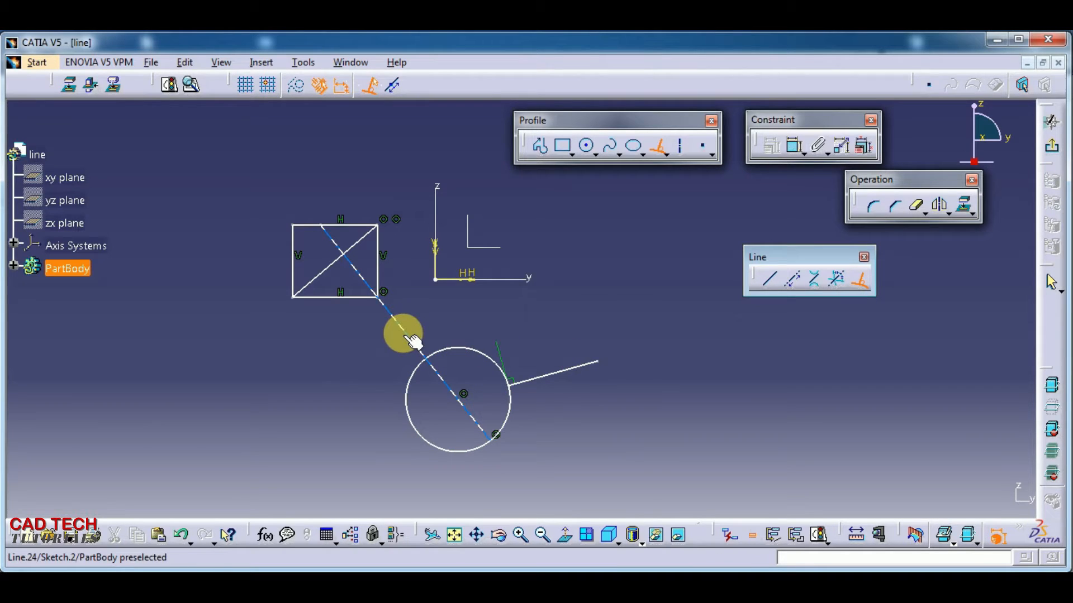
pyautogui.click(402, 334)
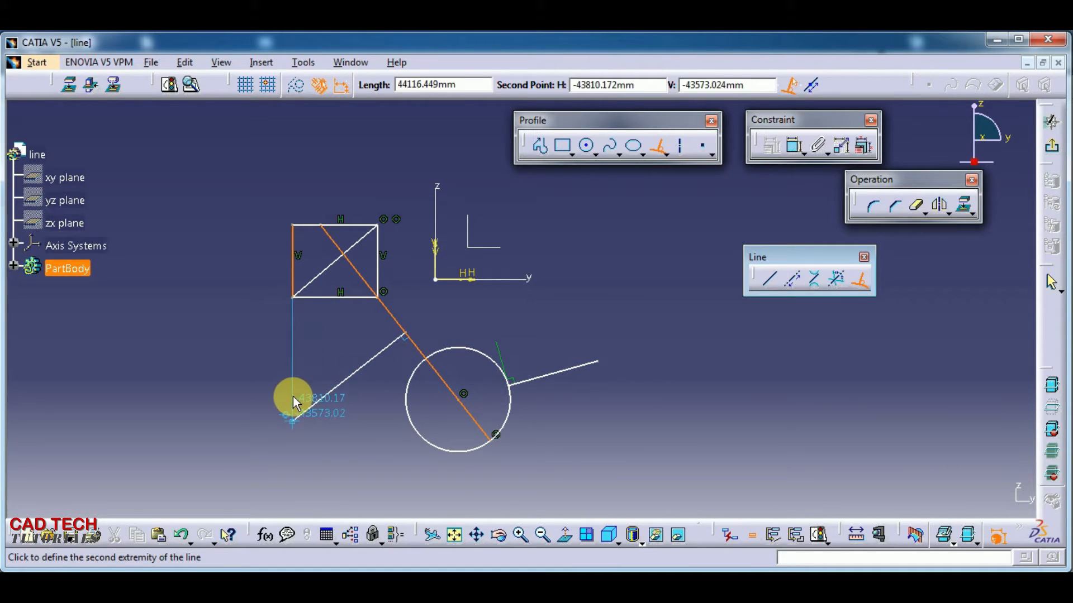
pyautogui.click(298, 415)
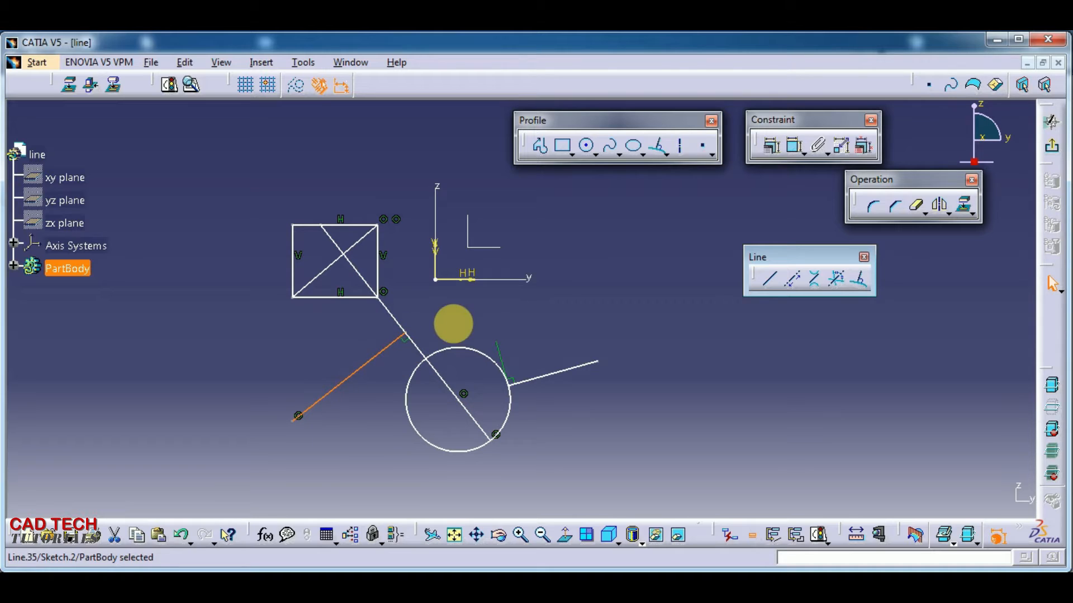
# Draw a normal to the connecting line inside the rectangle, extending up-right, and one from the rectangle's bottom edge down to the previous normal line.
pyautogui.click(859, 279)
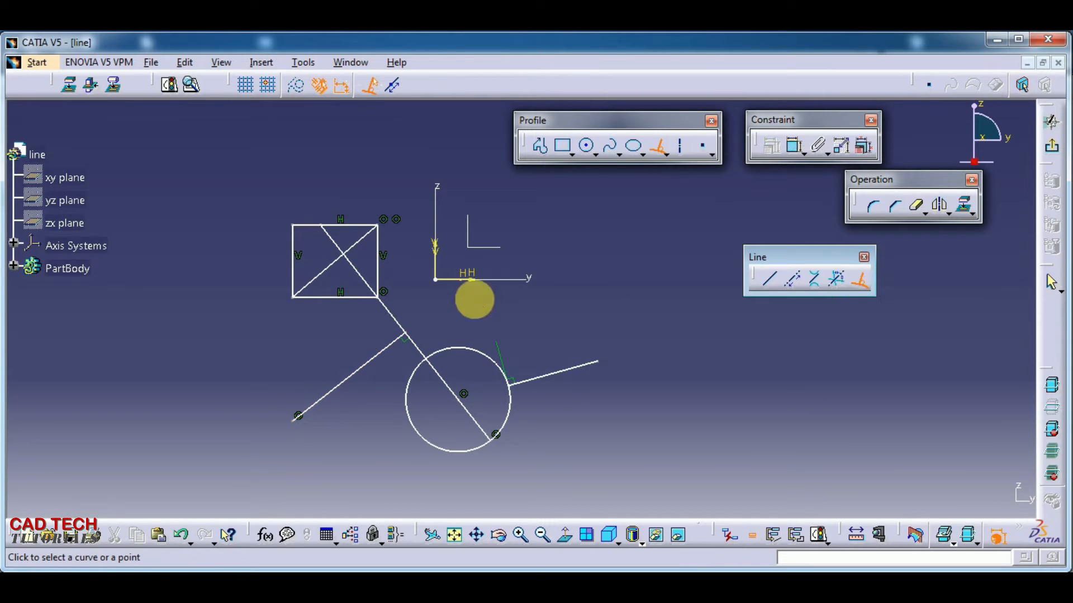
pyautogui.click(339, 243)
pyautogui.click(426, 189)
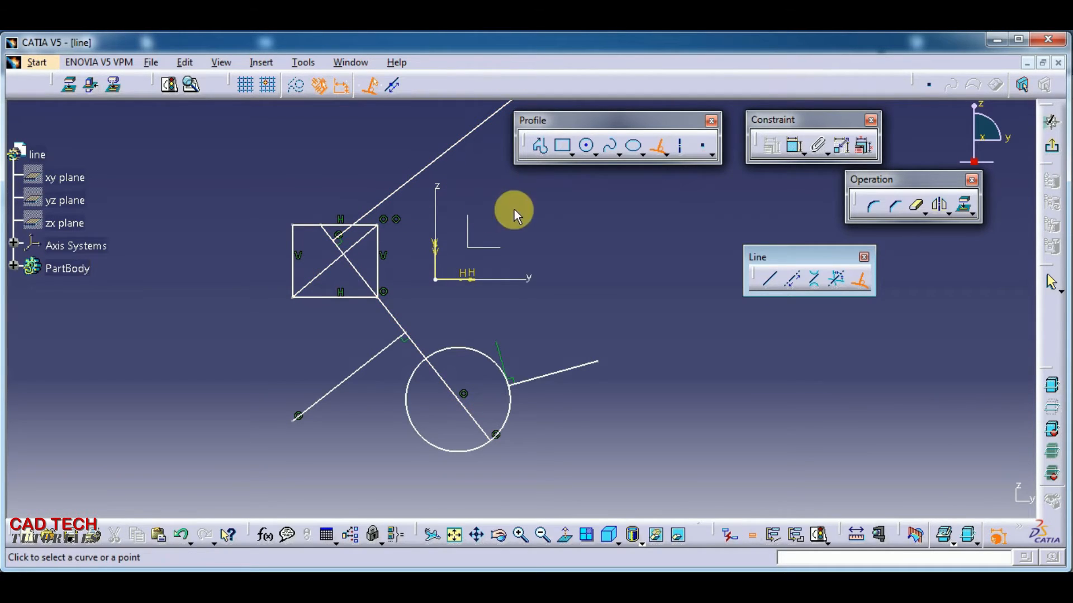
pyautogui.click(319, 299)
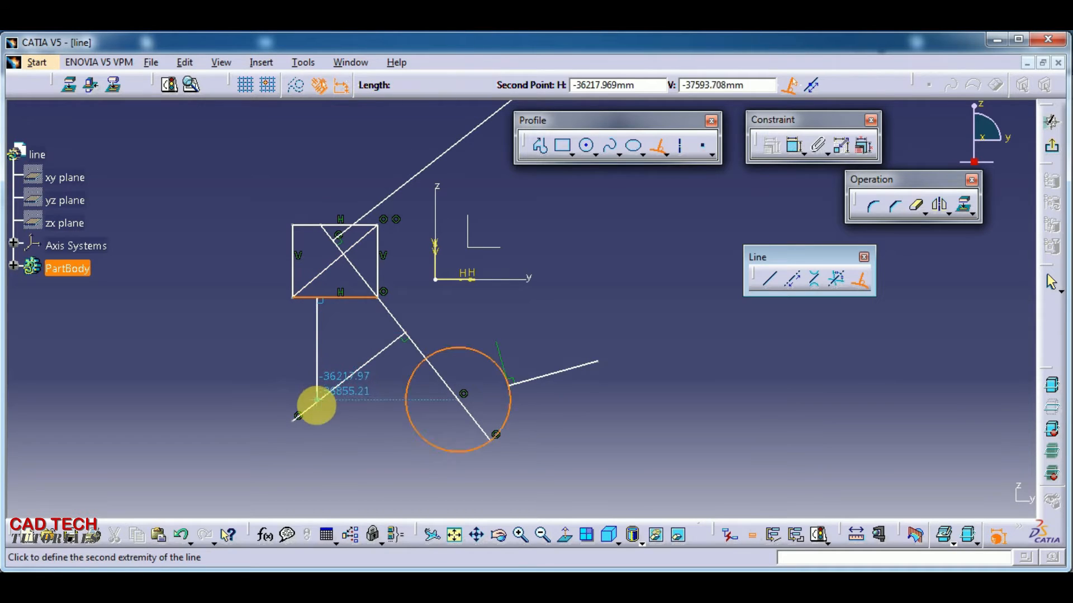
pyautogui.click(317, 415)
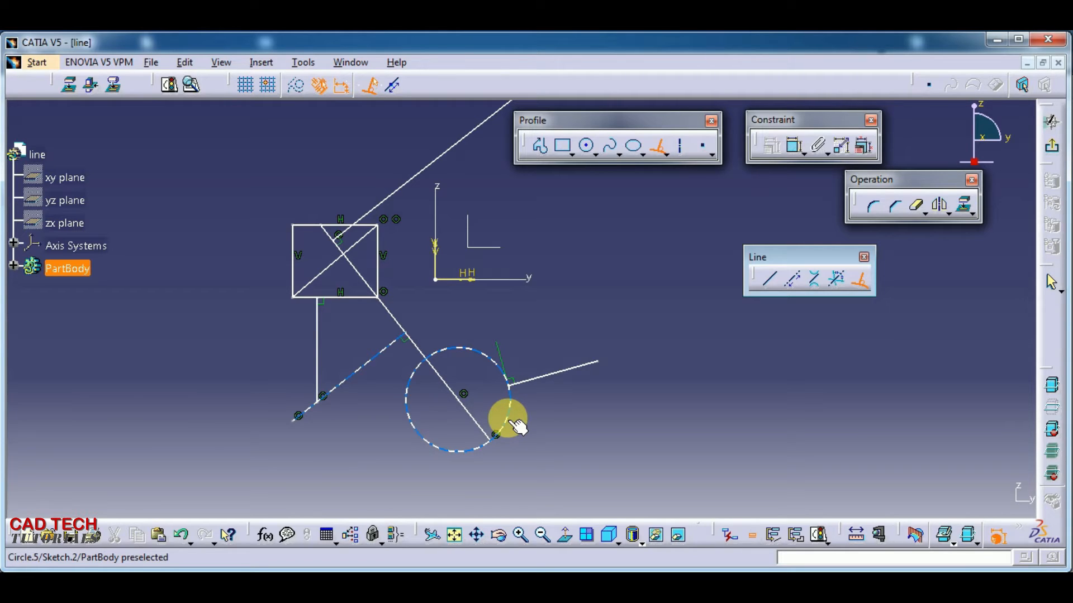
# Draw five more outward lines normal to the circle, spread around its lower half from right to left.
pyautogui.click(509, 419)
pyautogui.click(540, 481)
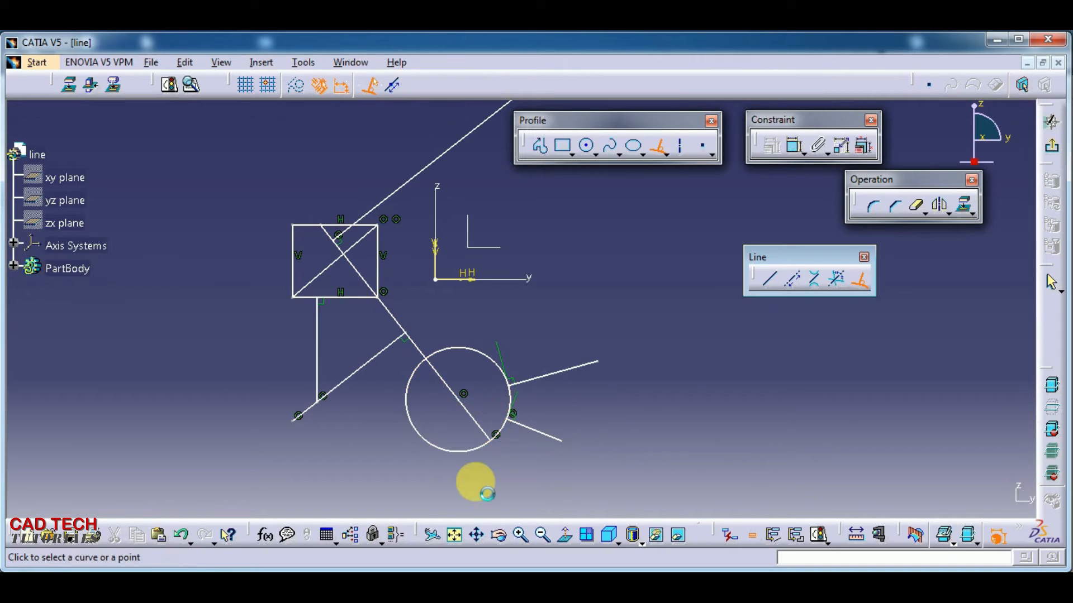
pyautogui.click(479, 447)
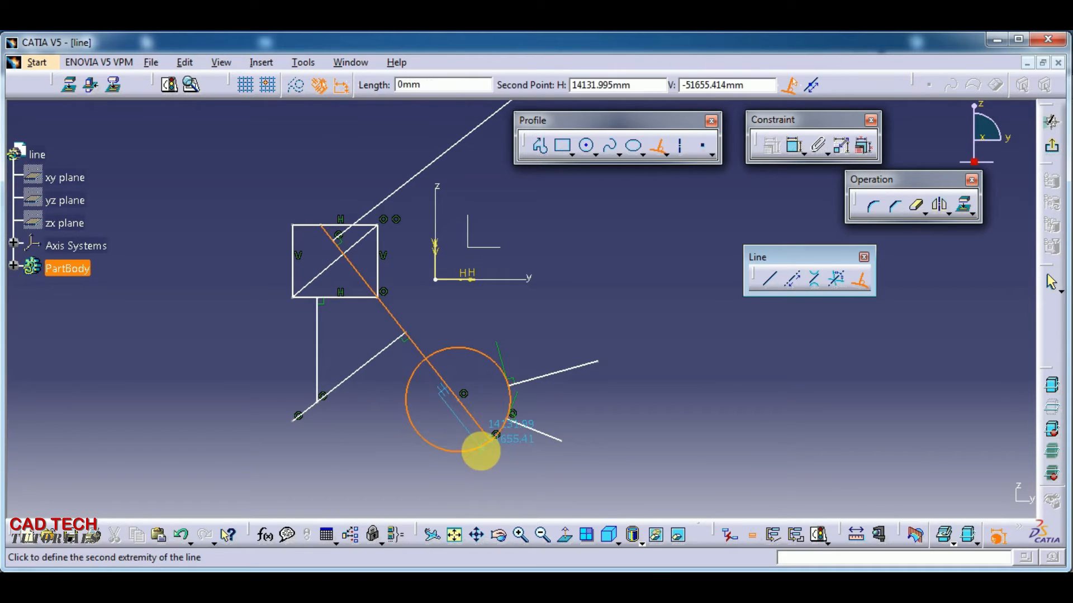
pyautogui.click(497, 503)
pyautogui.moveTo(474, 496)
pyautogui.mouseDown(button='middle')
pyautogui.moveTo(548, 438)
pyautogui.moveTo(520, 419)
pyautogui.mouseUp(button='middle')
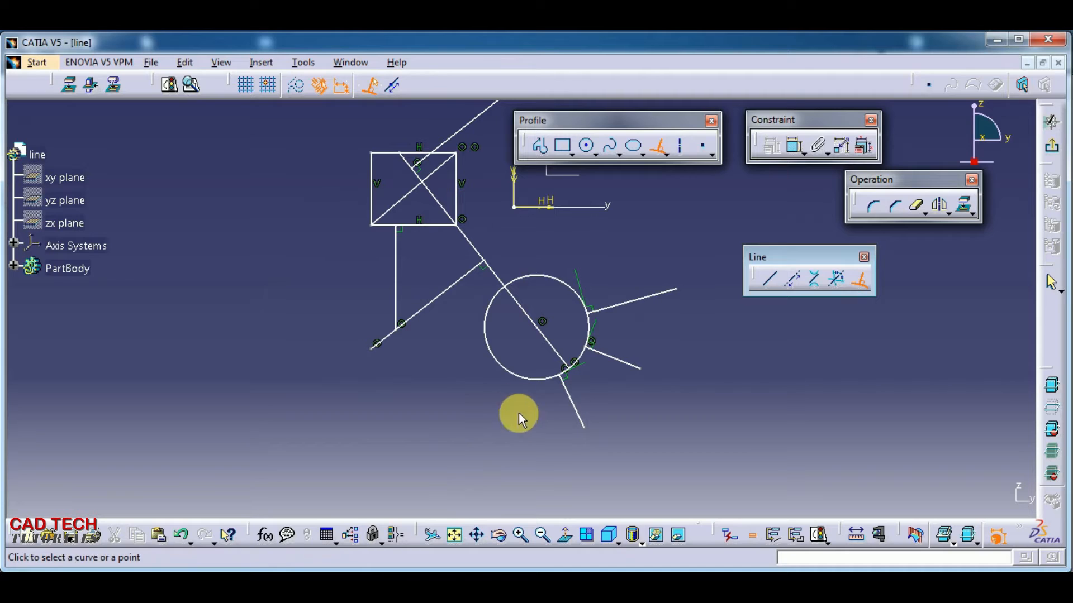
pyautogui.click(522, 378)
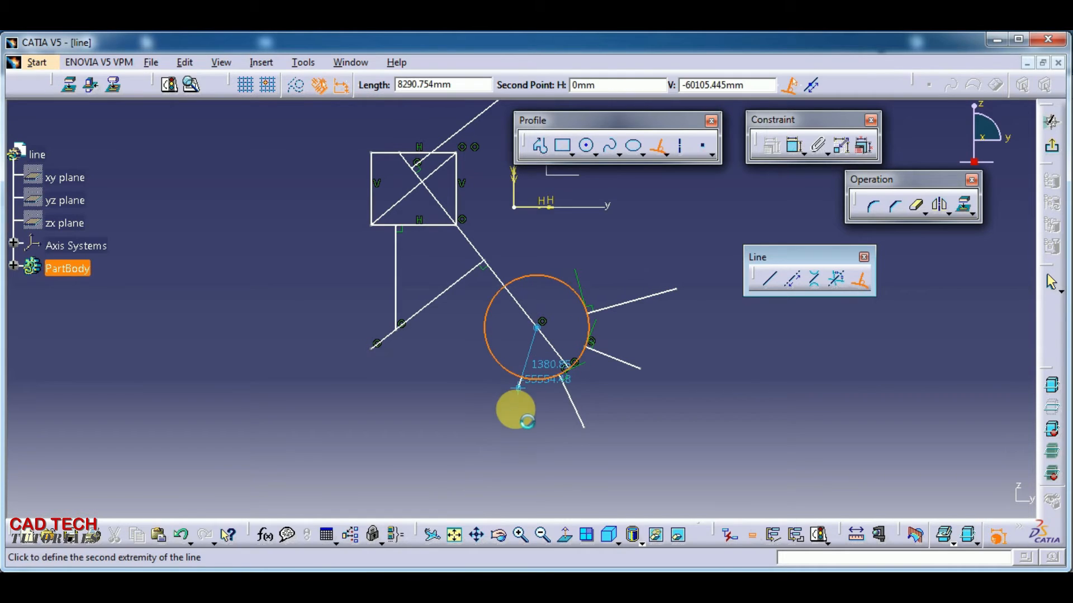
pyautogui.click(502, 451)
pyautogui.click(496, 360)
pyautogui.click(456, 386)
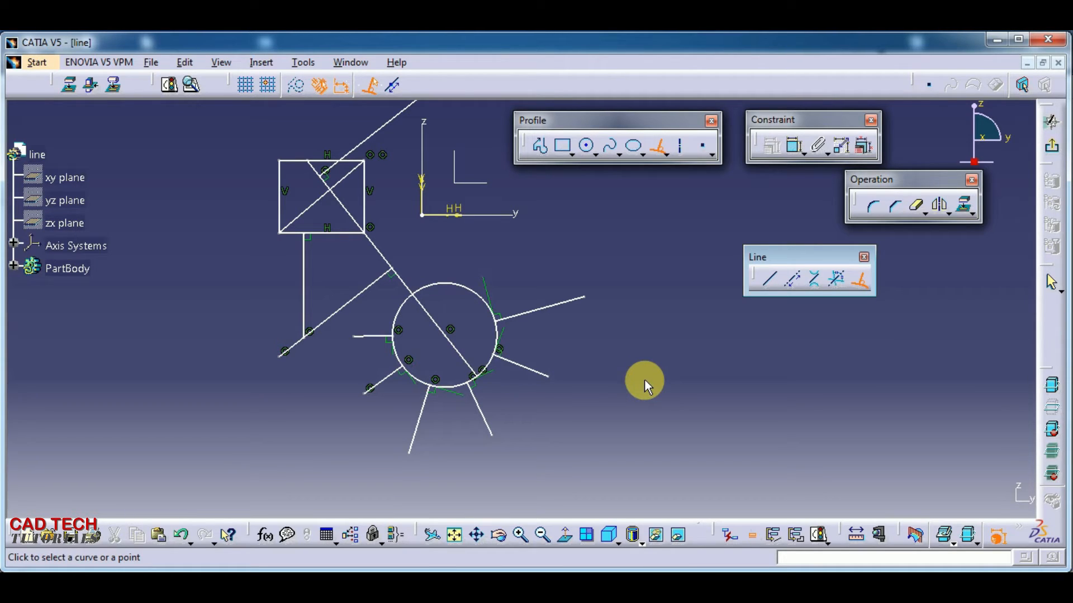
pyautogui.press('Escape')
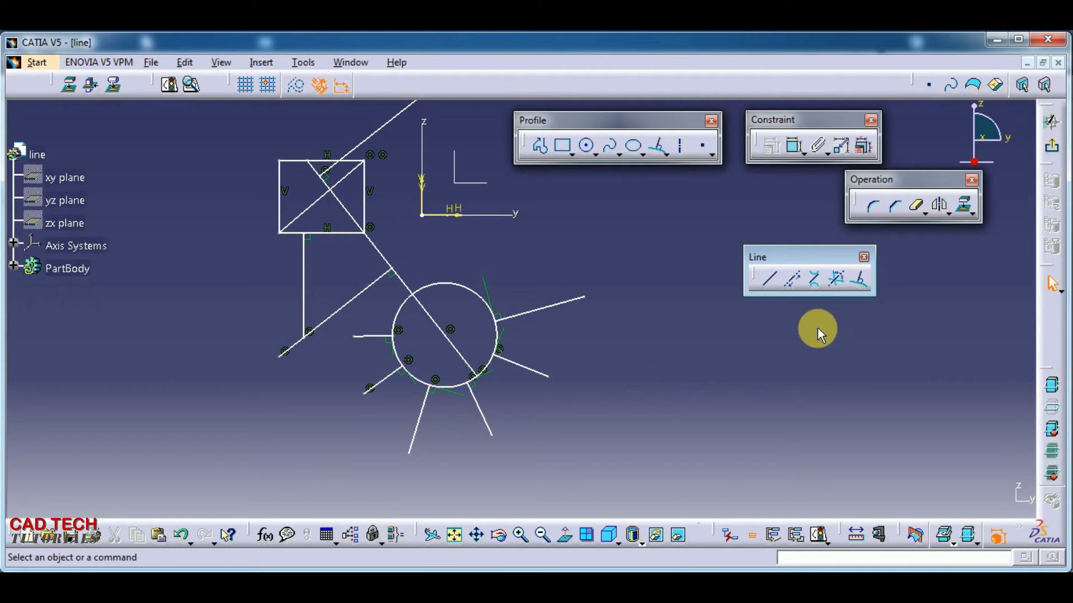
# Sketch three separate lines to the right of the circle: a slanted one, a very short one and a steeper one.
pyautogui.click(768, 280)
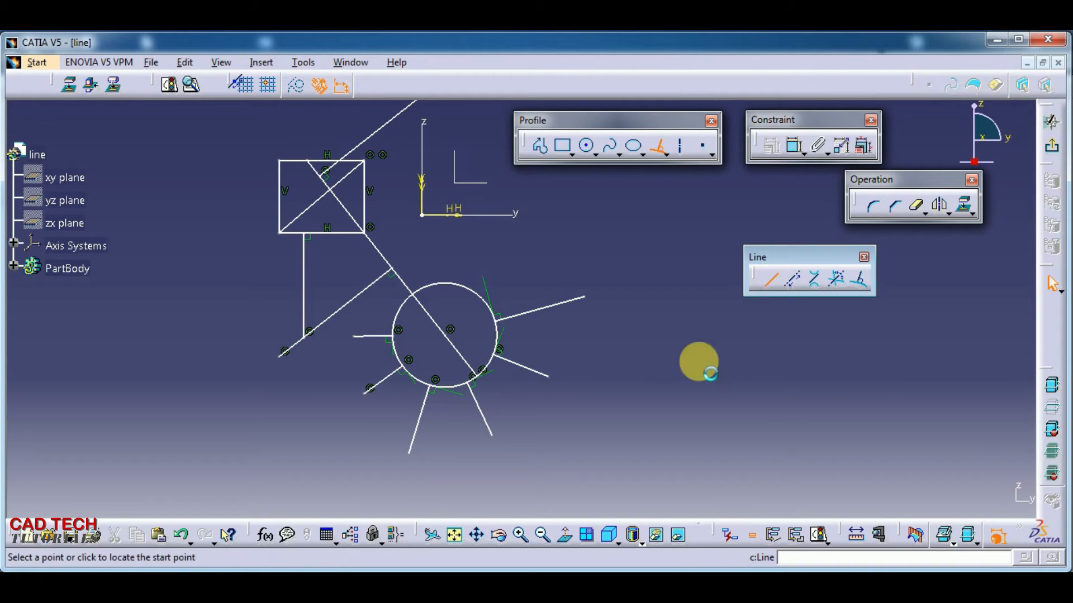
pyautogui.click(629, 402)
pyautogui.click(704, 326)
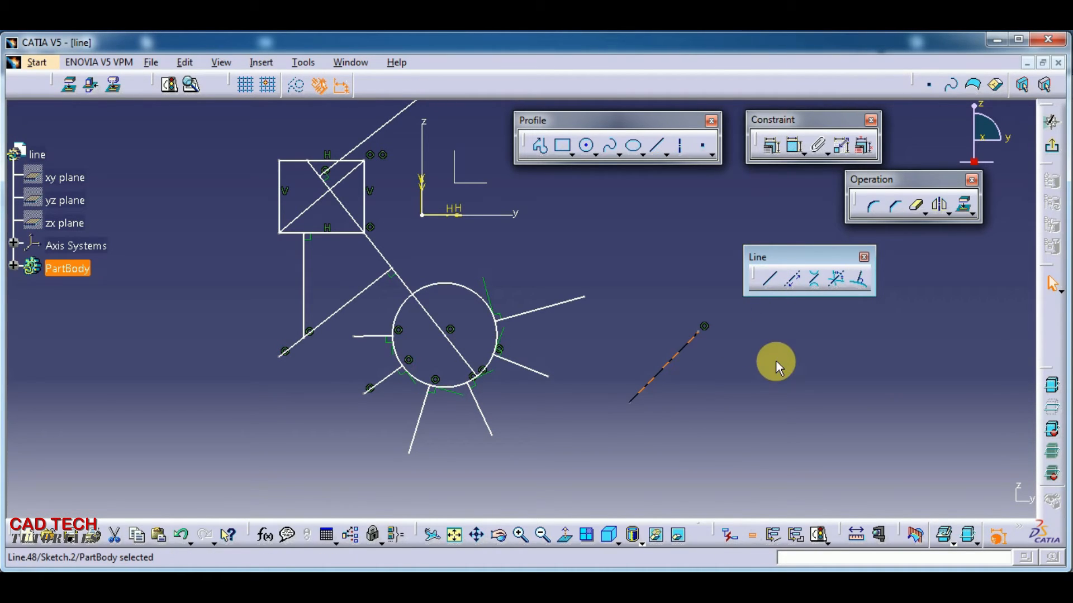
pyautogui.click(769, 279)
pyautogui.click(705, 417)
pyautogui.click(708, 412)
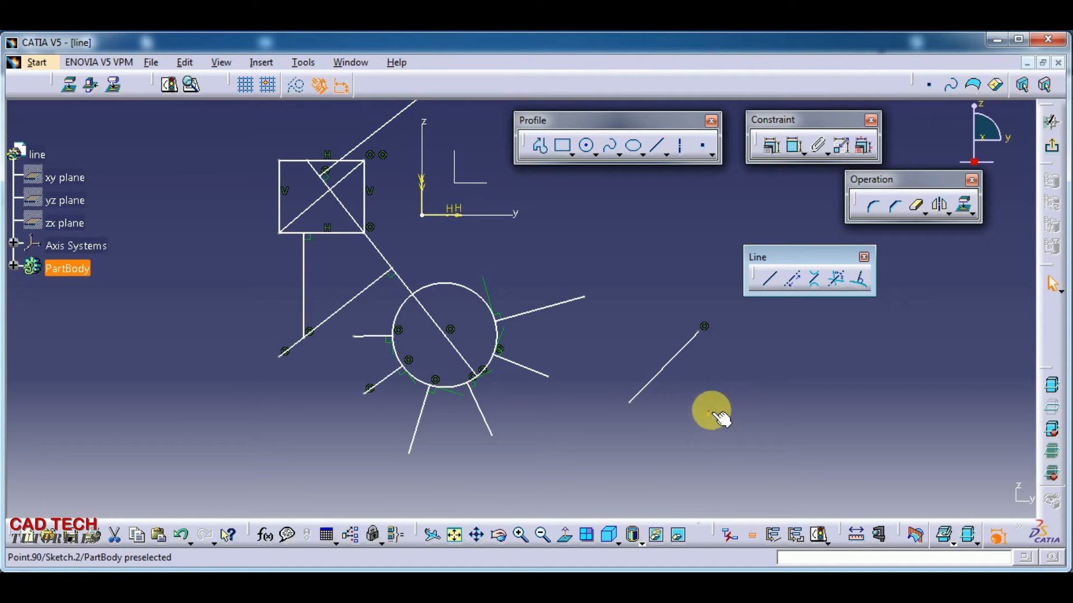
pyautogui.click(769, 278)
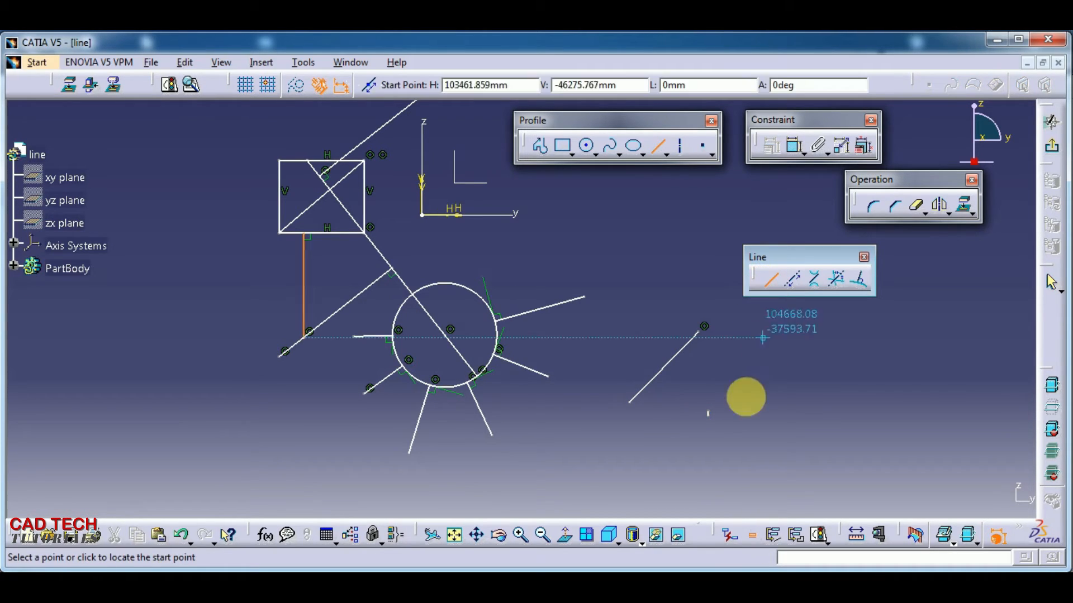
pyautogui.click(729, 416)
pyautogui.click(763, 344)
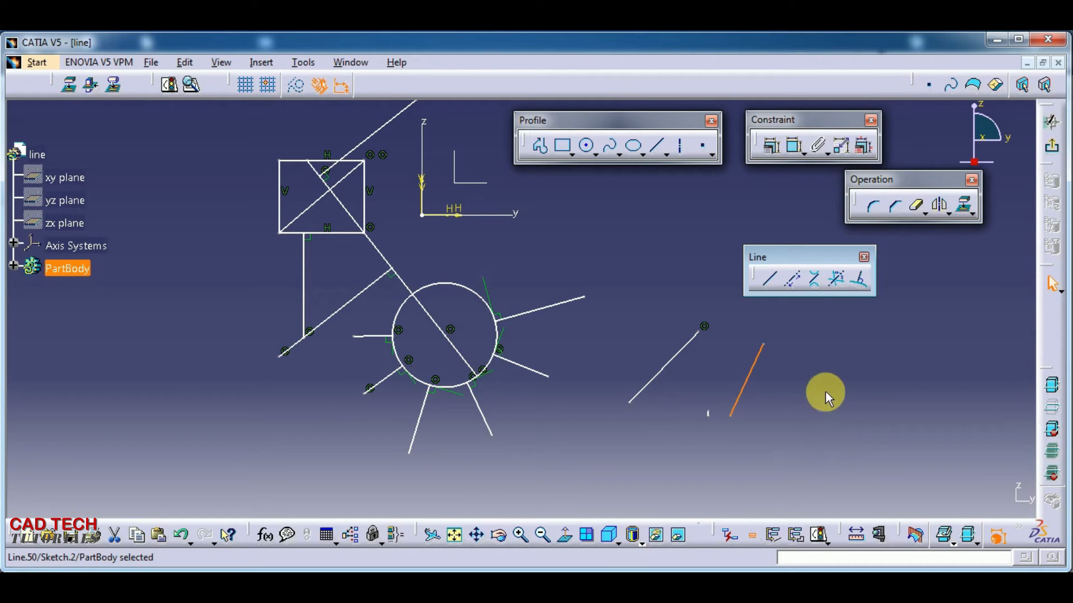
pyautogui.moveTo(832, 402); pyautogui.dragTo(650, 380, button='middle')
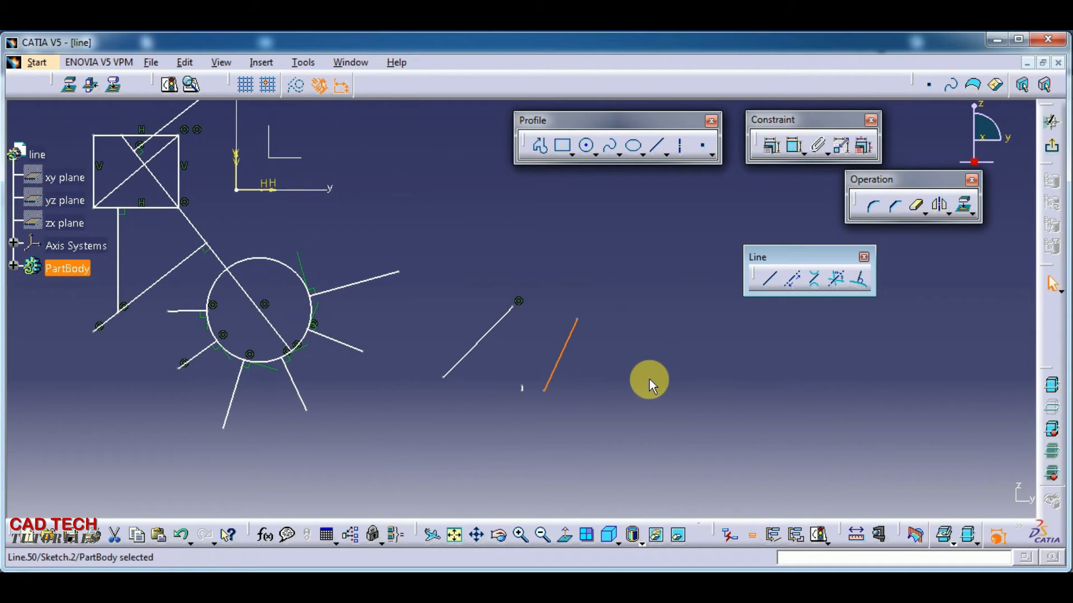
pyautogui.click(677, 369)
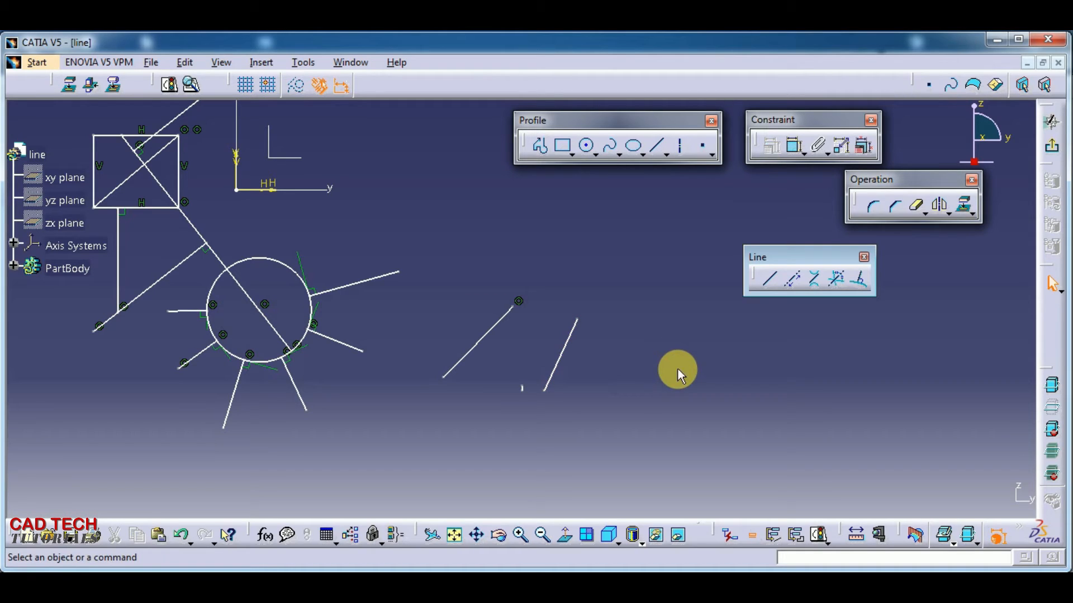
# Keep the Line command active and sketch two crossing lines right of the existing separate lines, the first about 32,100 mm long.
pyautogui.click(768, 281)
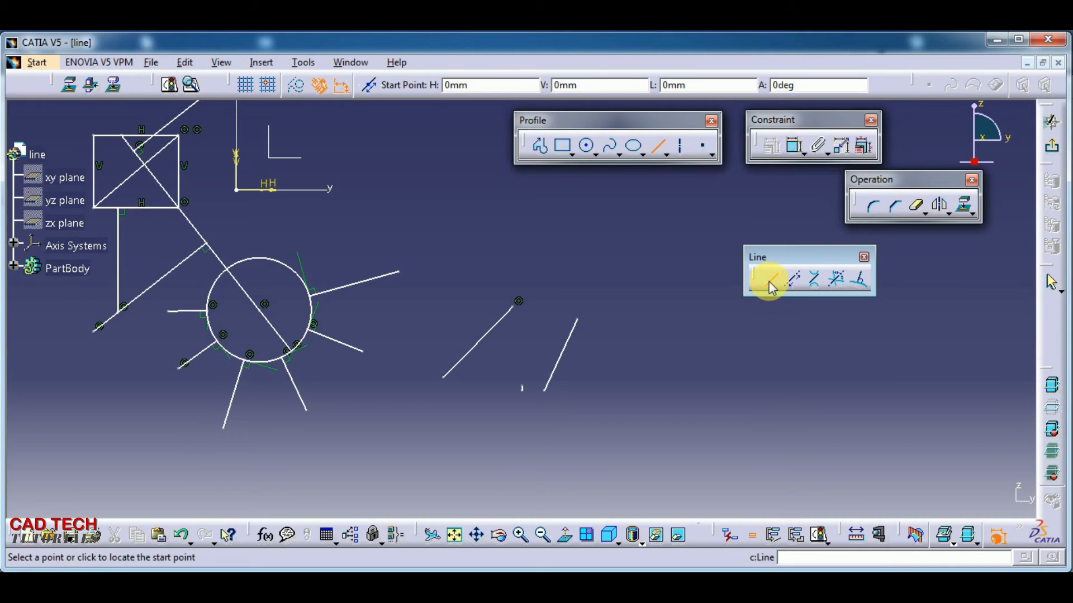
pyautogui.click(660, 418)
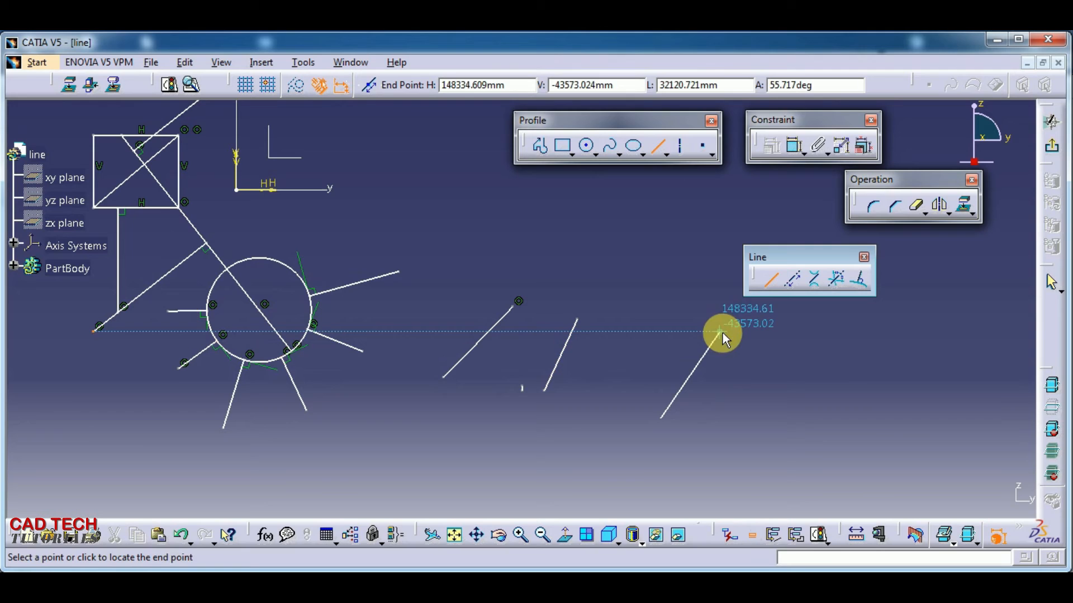
pyautogui.click(722, 329)
pyautogui.click(740, 423)
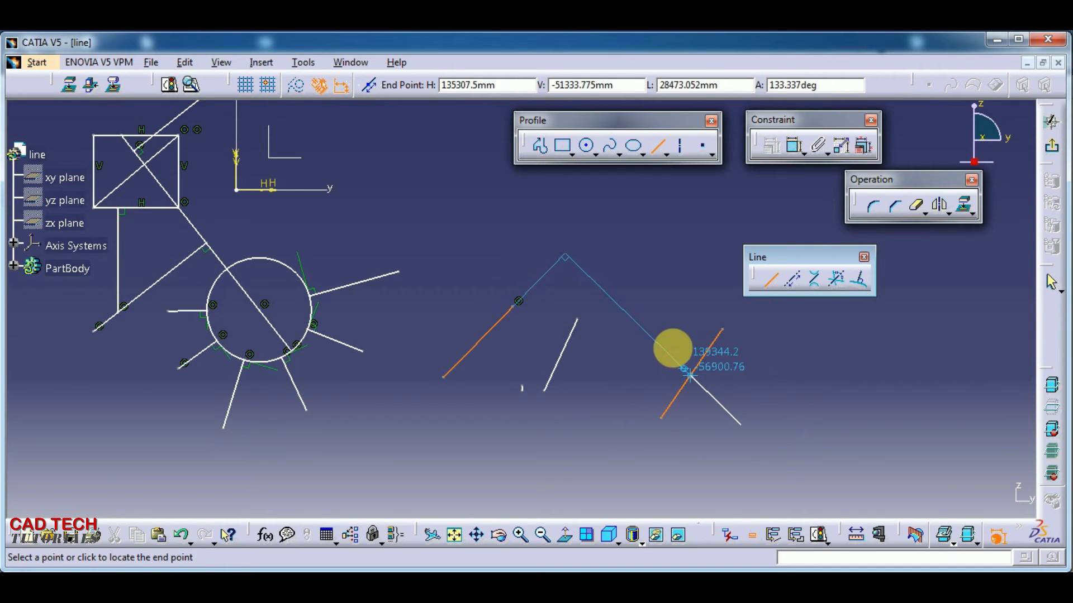
pyautogui.click(665, 328)
# Sketch a second pair of crossing lines below the steeper separate line.
pyautogui.click(519, 453)
pyautogui.click(614, 358)
pyautogui.click(605, 468)
pyautogui.click(532, 370)
# Sketch a near-vertical line at the far right and a slanted line rising between the two crossing pairs.
pyautogui.click(838, 450)
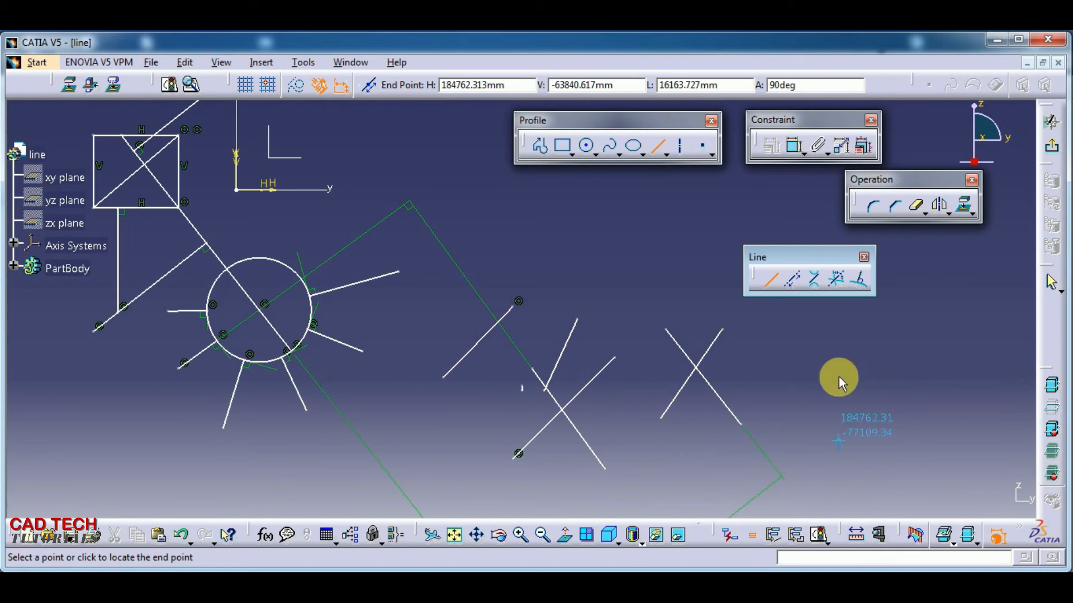
pyautogui.click(845, 341)
pyautogui.click(665, 471)
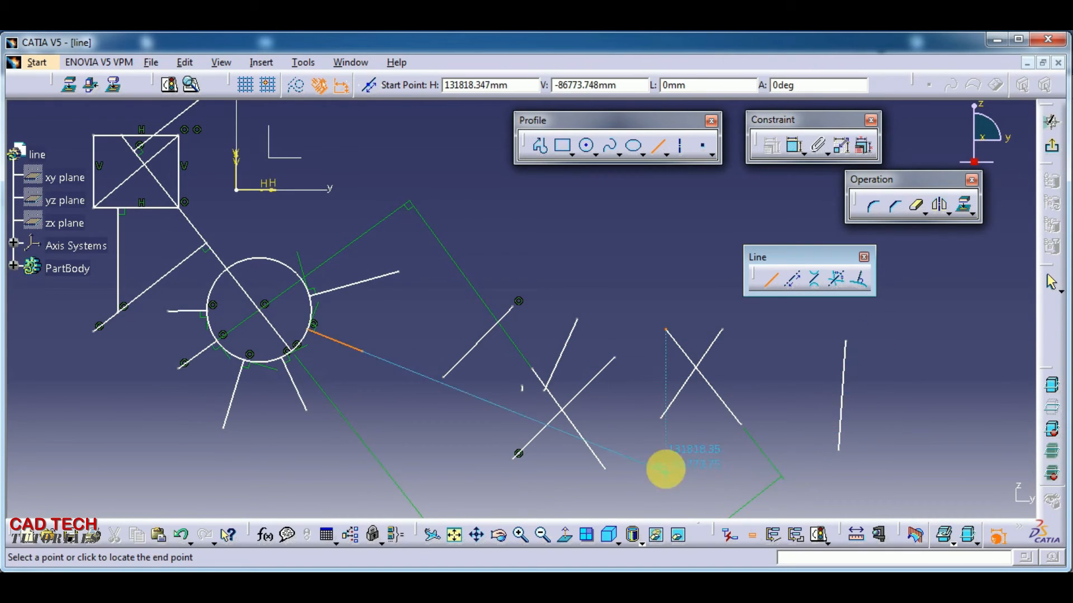
pyautogui.click(615, 288)
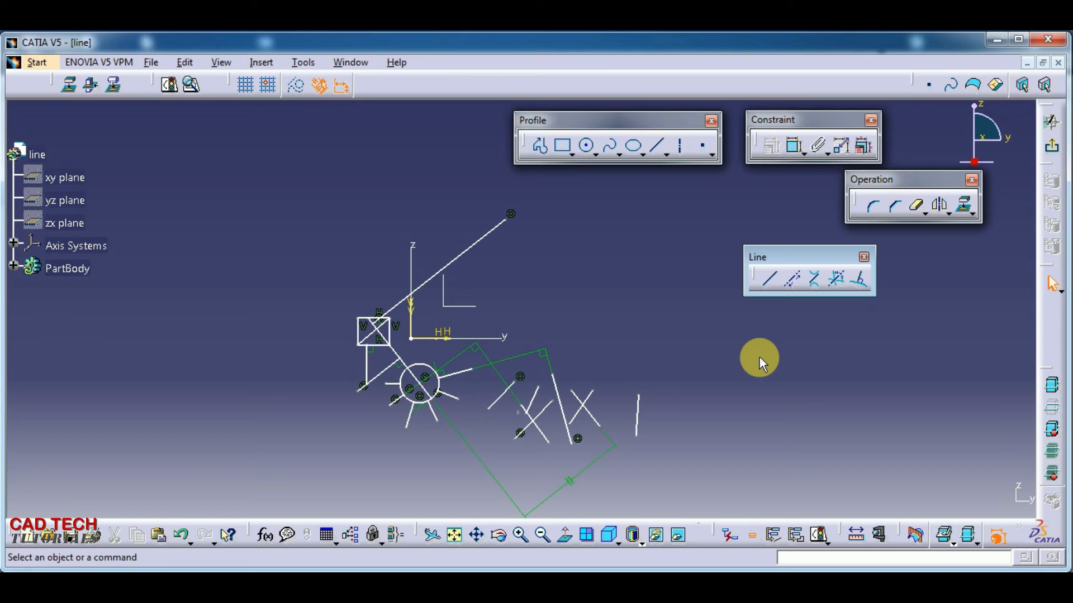
pyautogui.moveTo(756, 359)
pyautogui.mouseDown(button='middle')
pyautogui.moveTo(689, 383)
pyautogui.moveTo(599, 350)
pyautogui.mouseUp(button='middle')
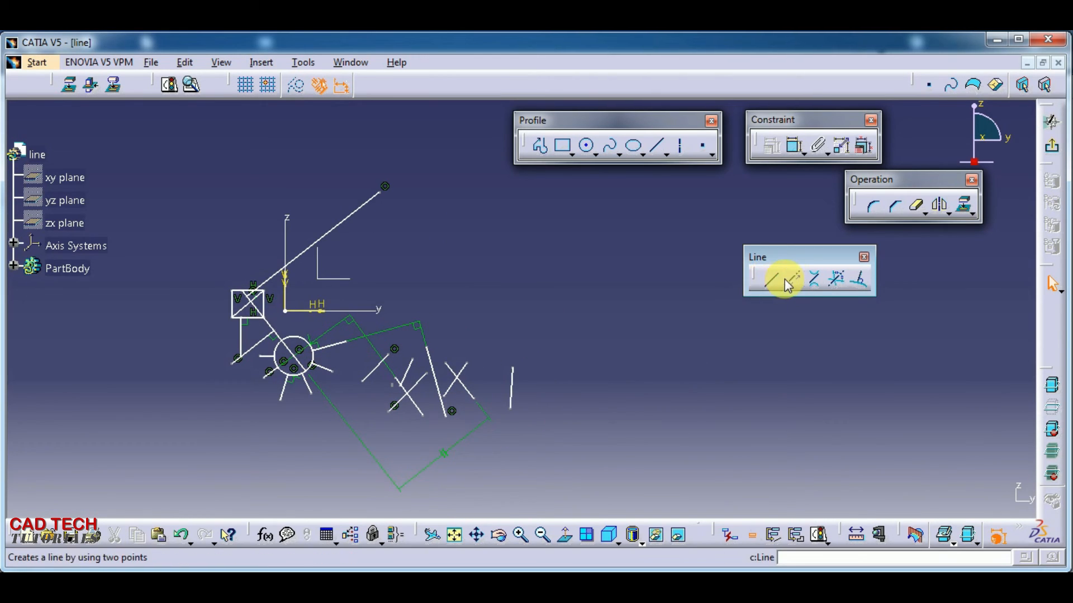